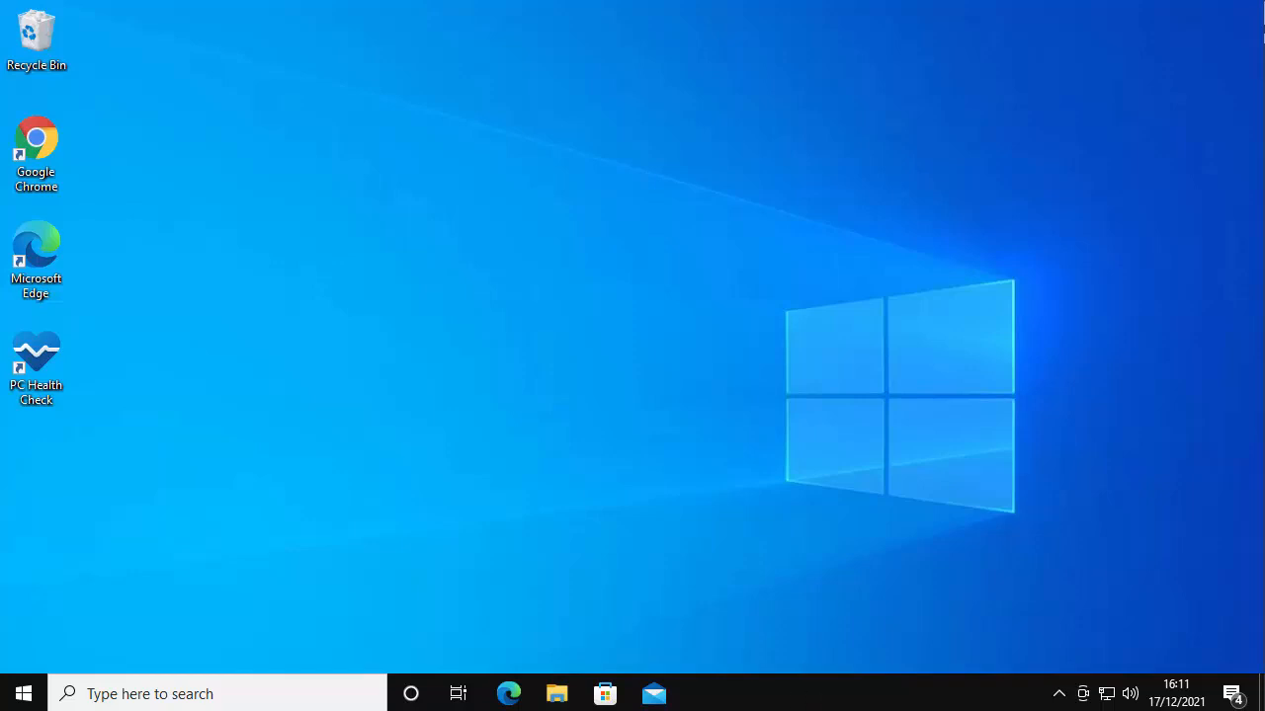
- Check the file system and capacity of USB Drive (E:) in its properties, then close File Explorer
{"action": "left_click", "coordinate": [558, 694]}
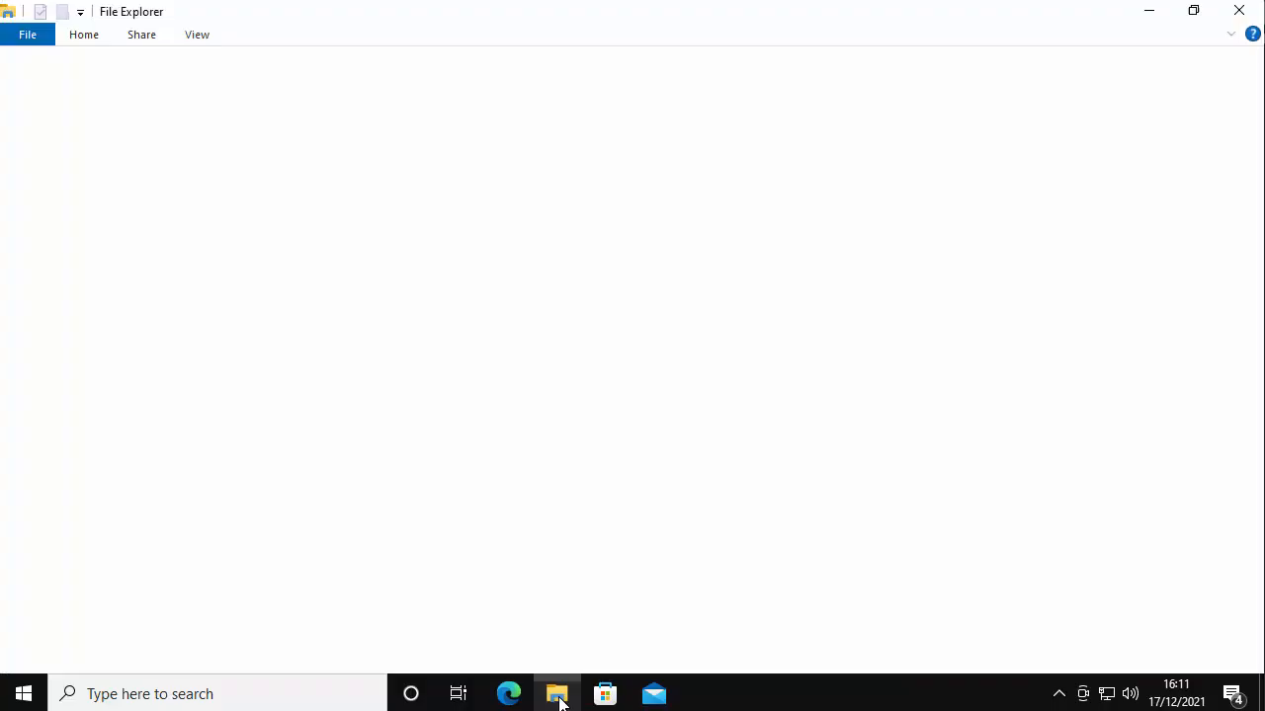
{"action": "left_click", "coordinate": [67, 324]}
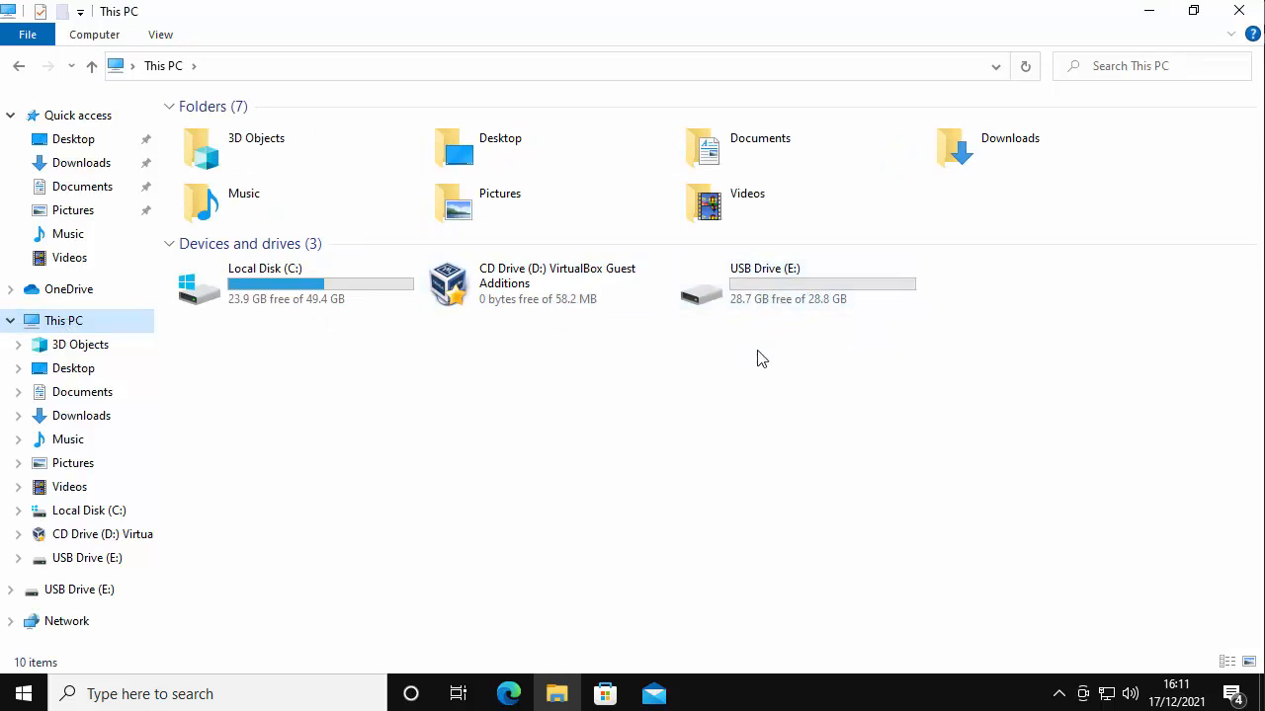
{"action": "right_click", "coordinate": [748, 285]}
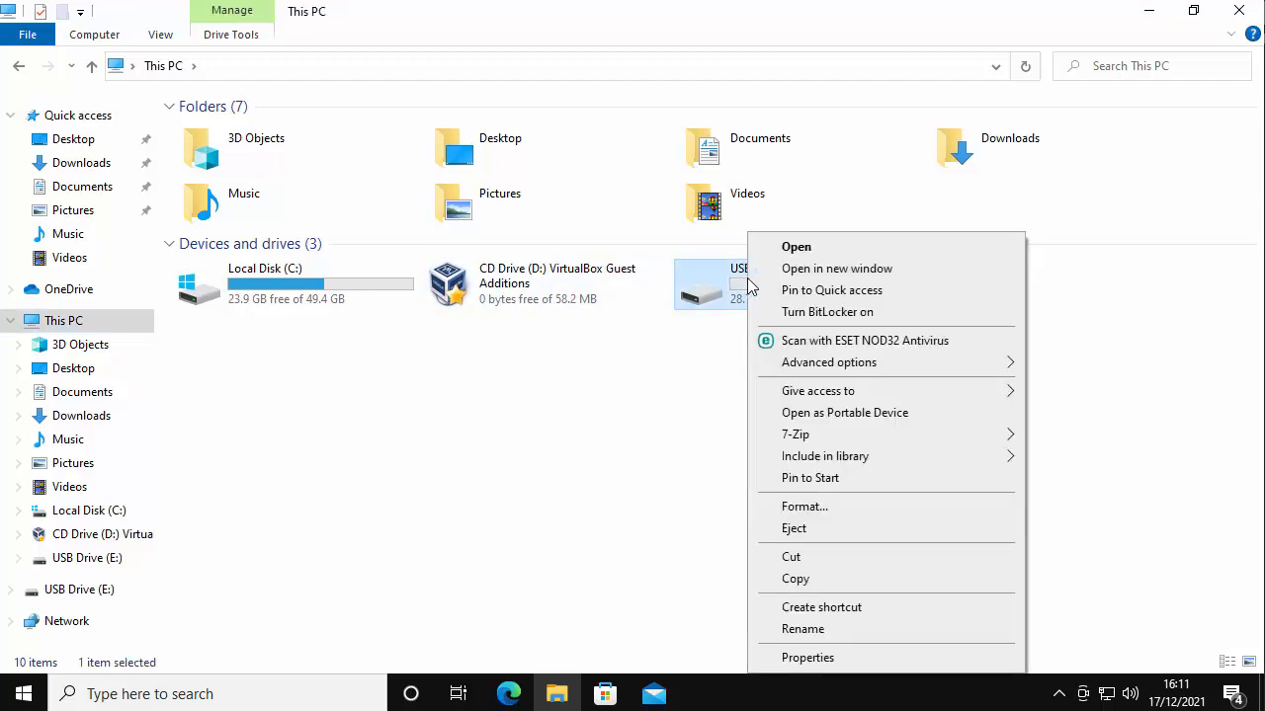
{"action": "left_click", "coordinate": [833, 659]}
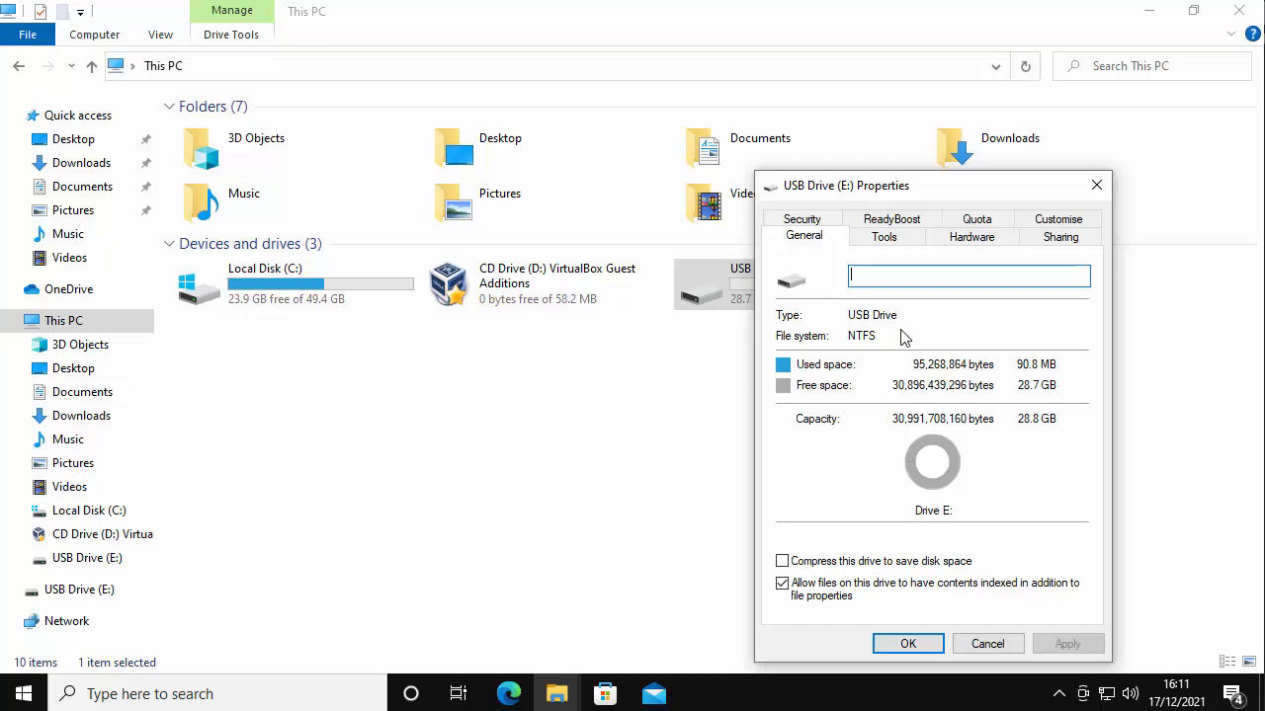
{"action": "left_click", "coordinate": [989, 648]}
{"action": "left_click", "coordinate": [1238, 10]}
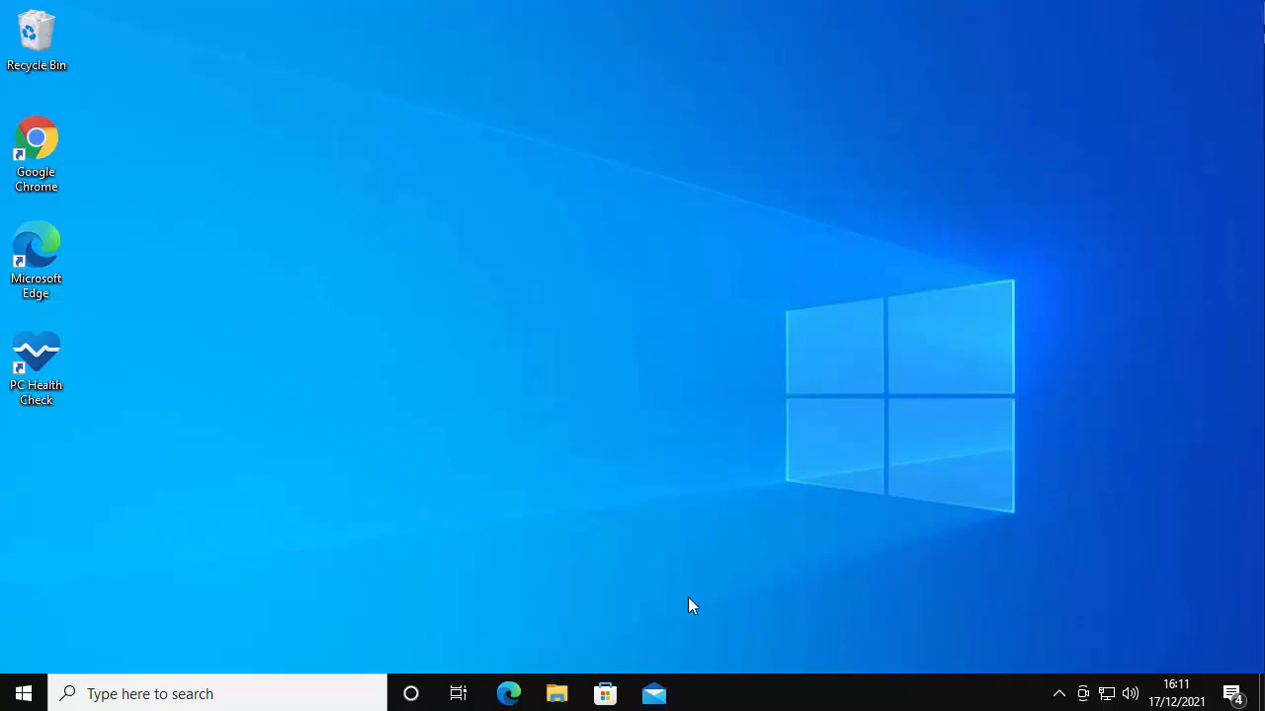
- Switch to Microsoft Edge and open the website partitionwizard.com
{"action": "double_click", "coordinate": [54, 261]}
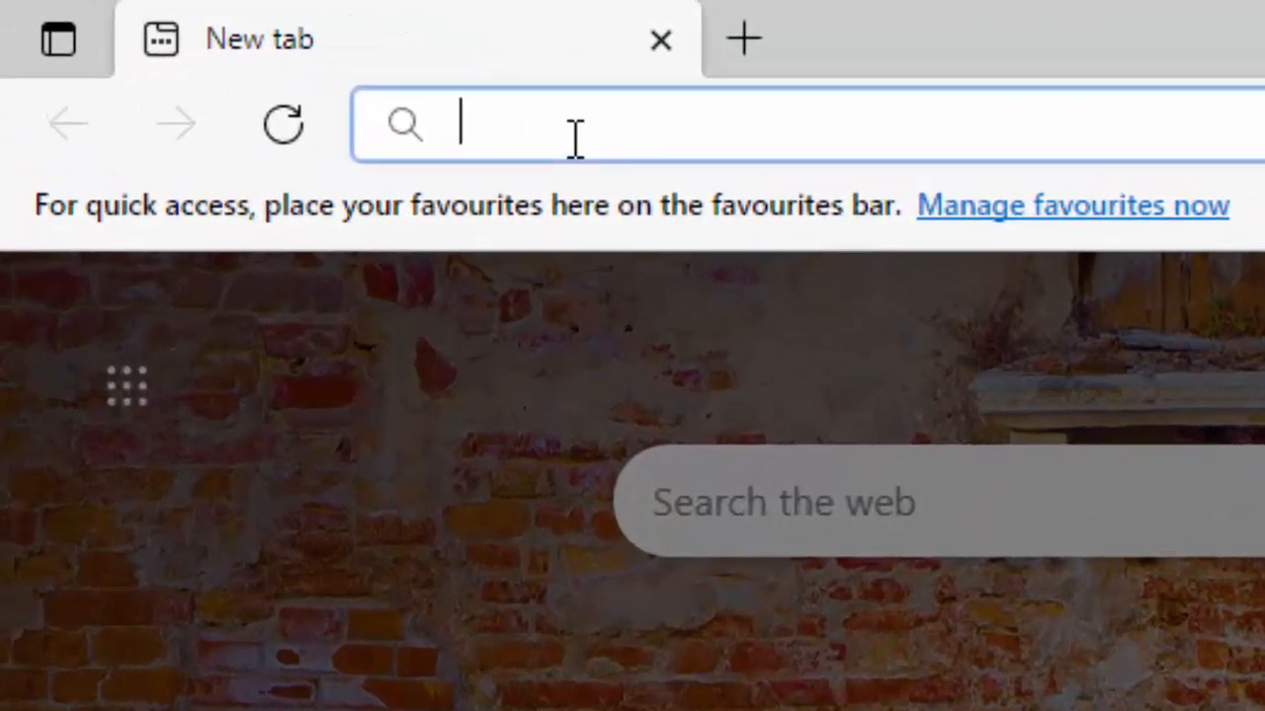
{"action": "type", "text": "pa"}
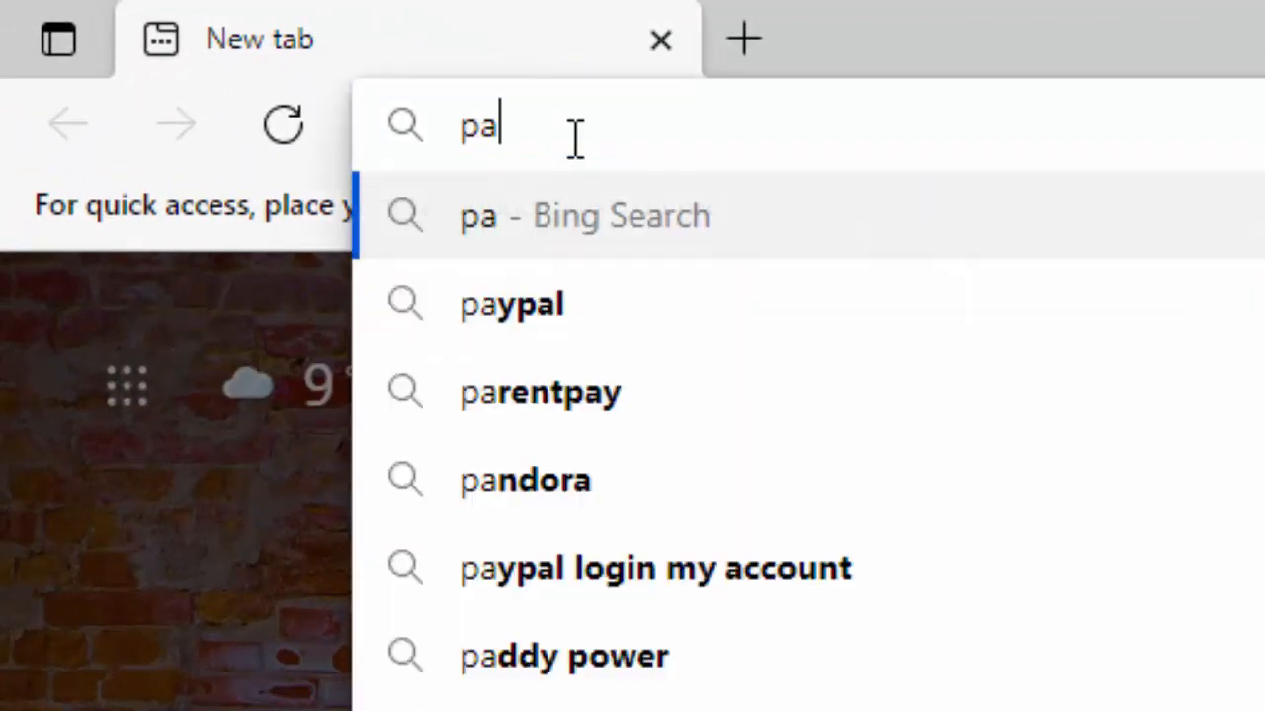
{"action": "type", "text": "rtition"}
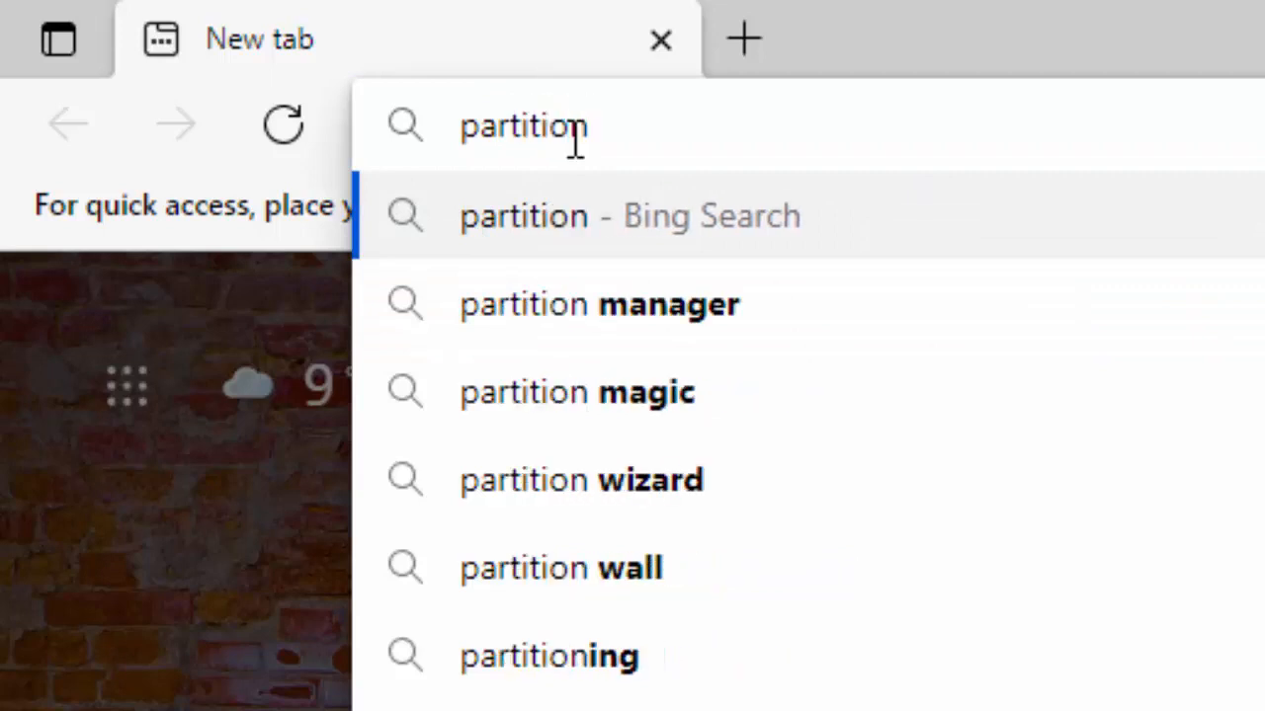
{"action": "type", "text": "wizard"}
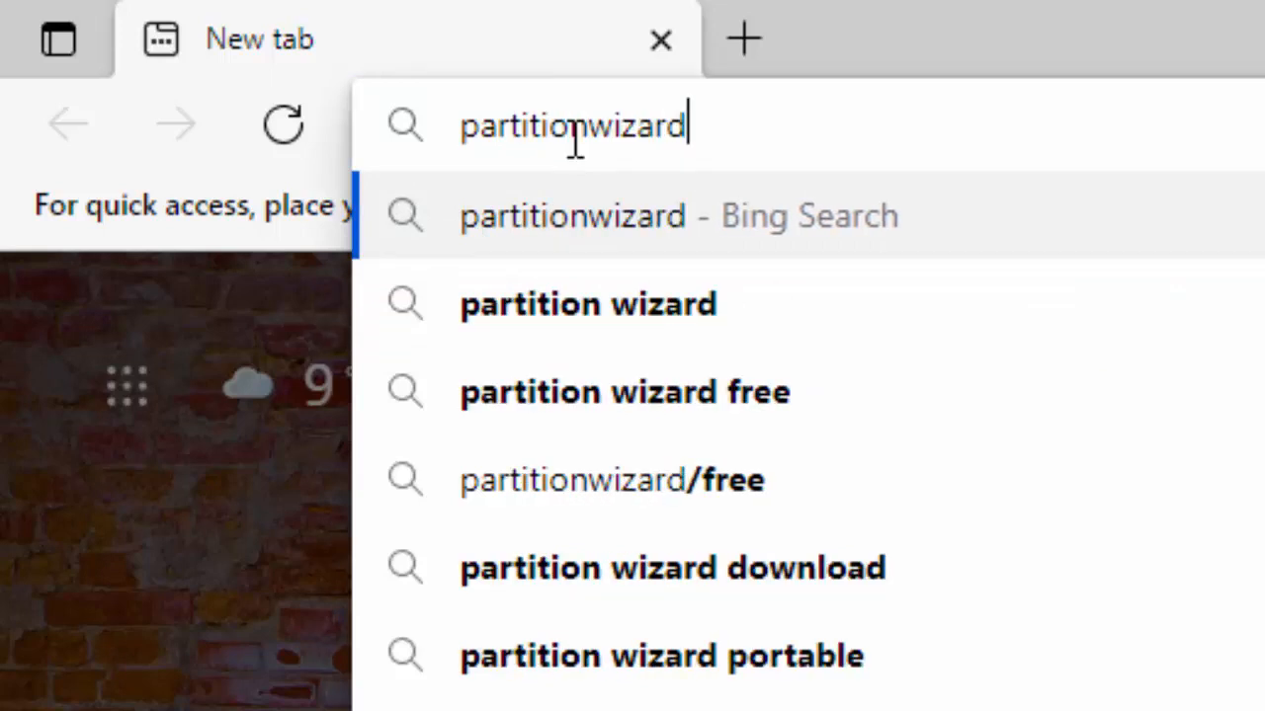
{"action": "type", "text": ".com"}
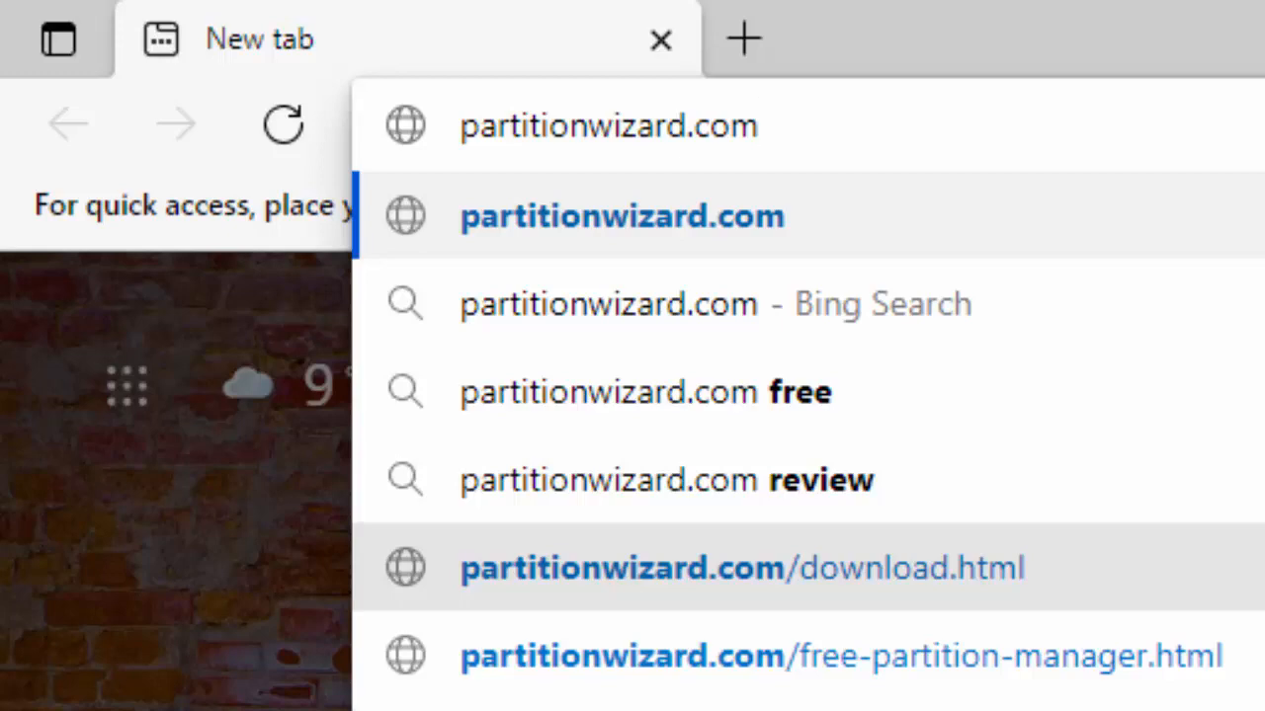
{"action": "key", "text": "Return"}
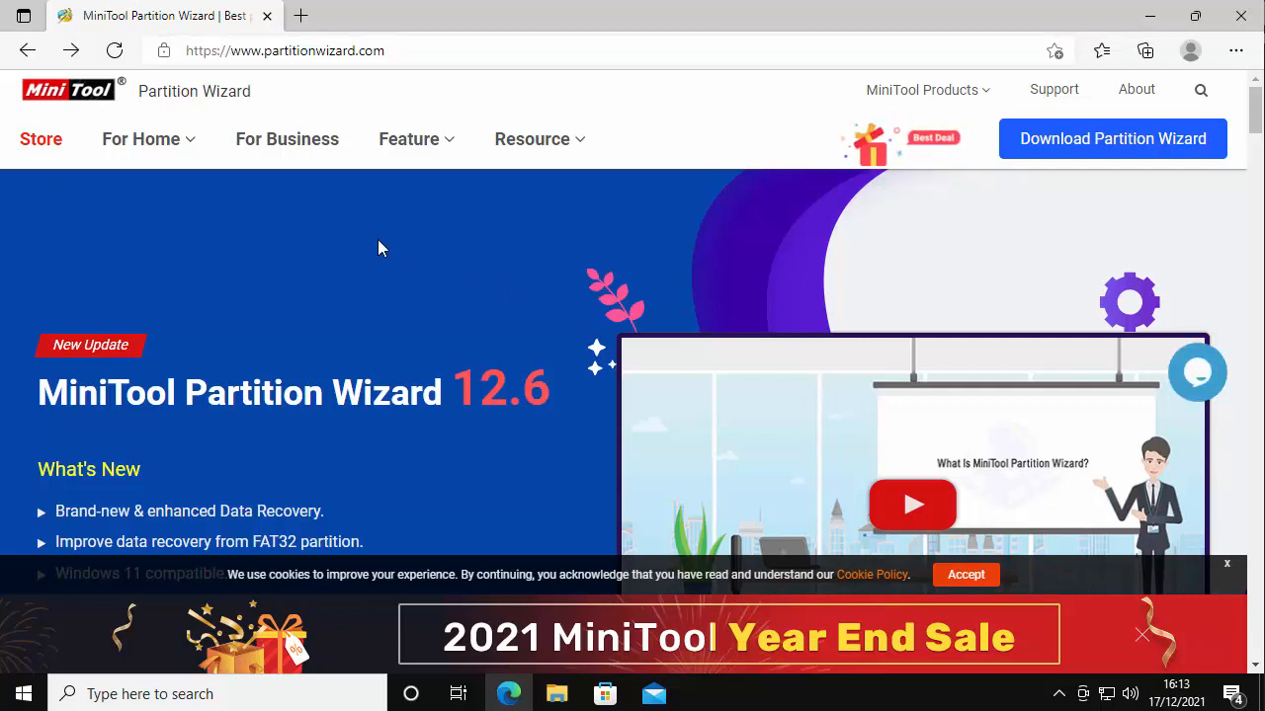
- Download the Partition Wizard Free installer from its product page and close the browser
{"action": "mouse_move", "coordinate": [181, 150]}
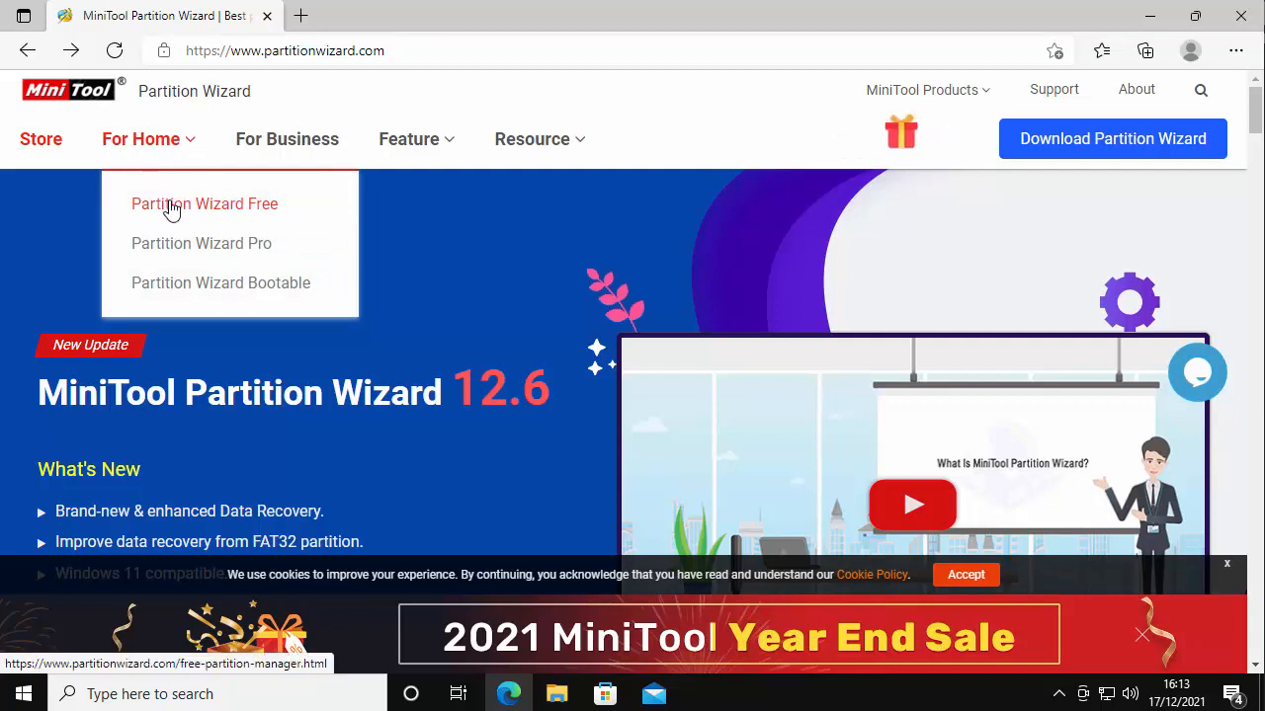
{"action": "left_click", "coordinate": [256, 214]}
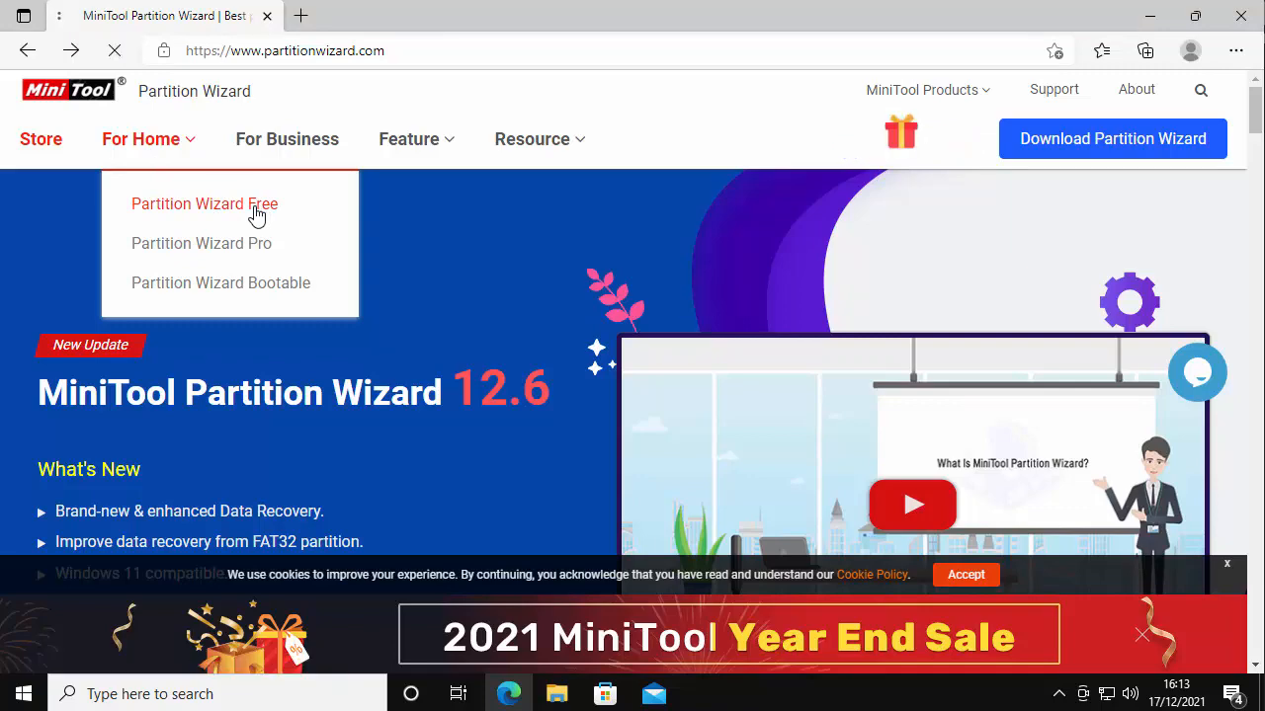
{"action": "scroll", "coordinate": [257, 217], "scroll_direction": "down", "scroll_amount": 4}
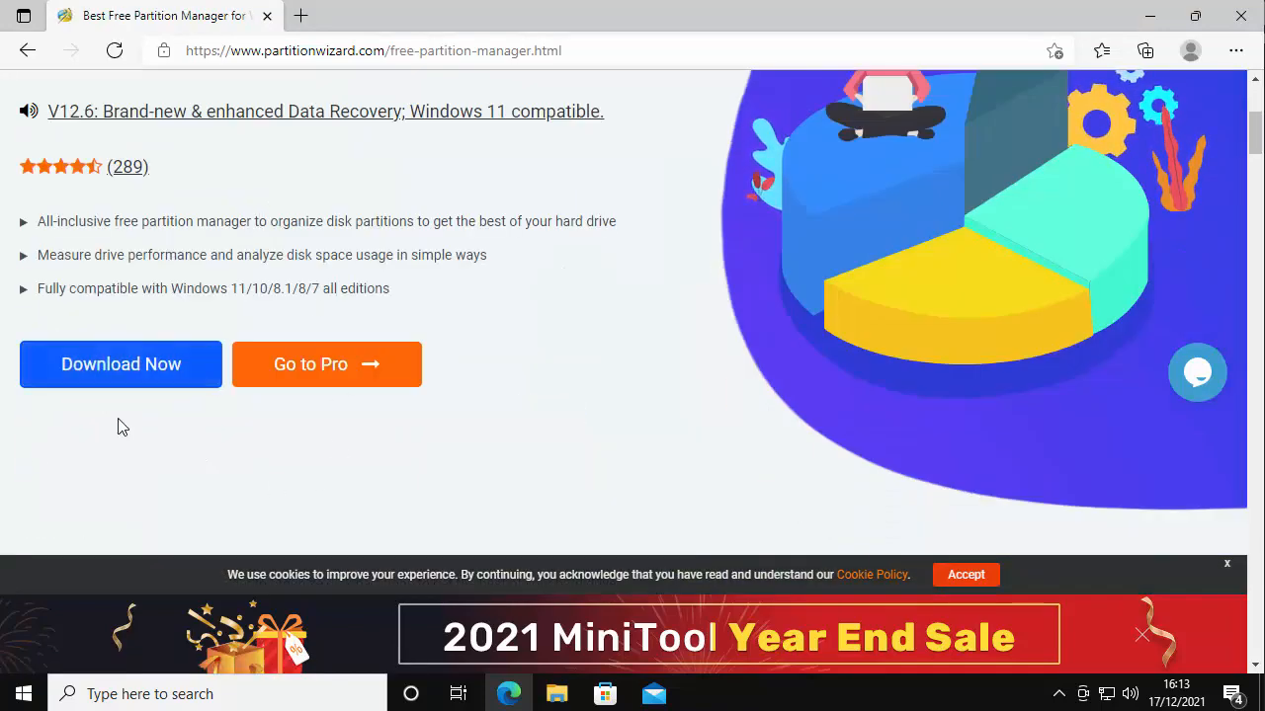
{"action": "left_click", "coordinate": [135, 370]}
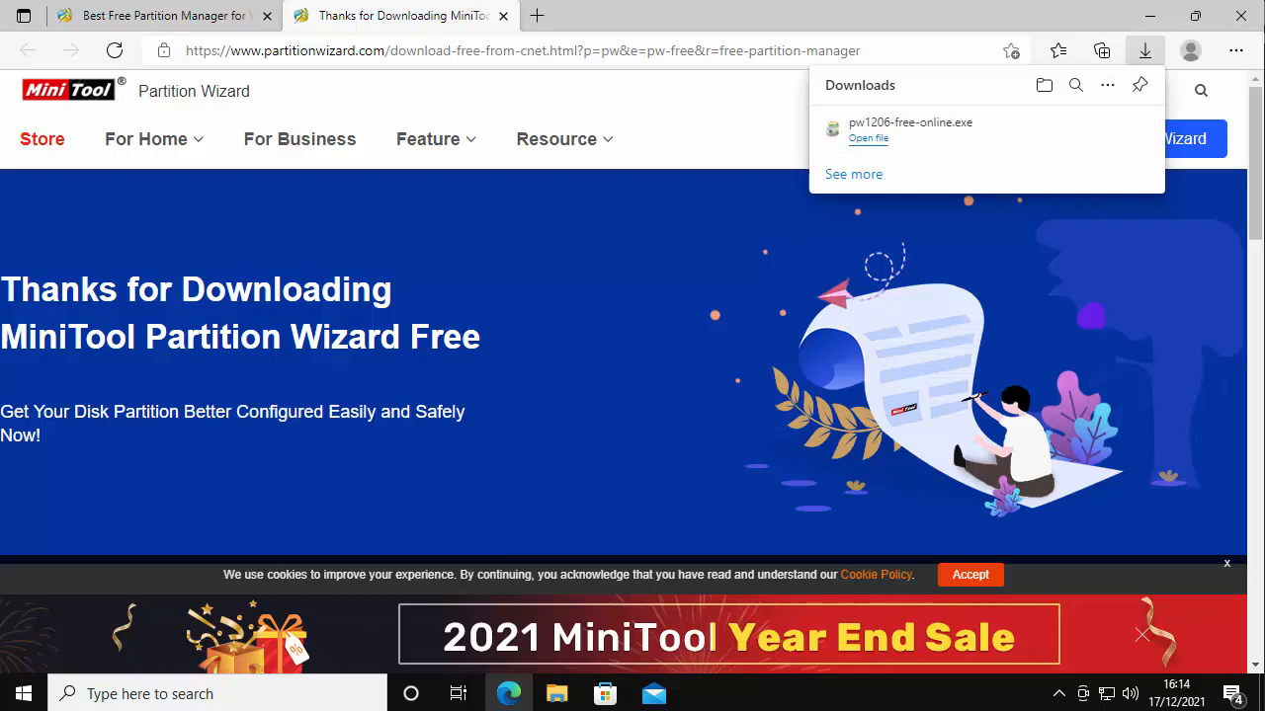
{"action": "left_click", "coordinate": [1240, 16]}
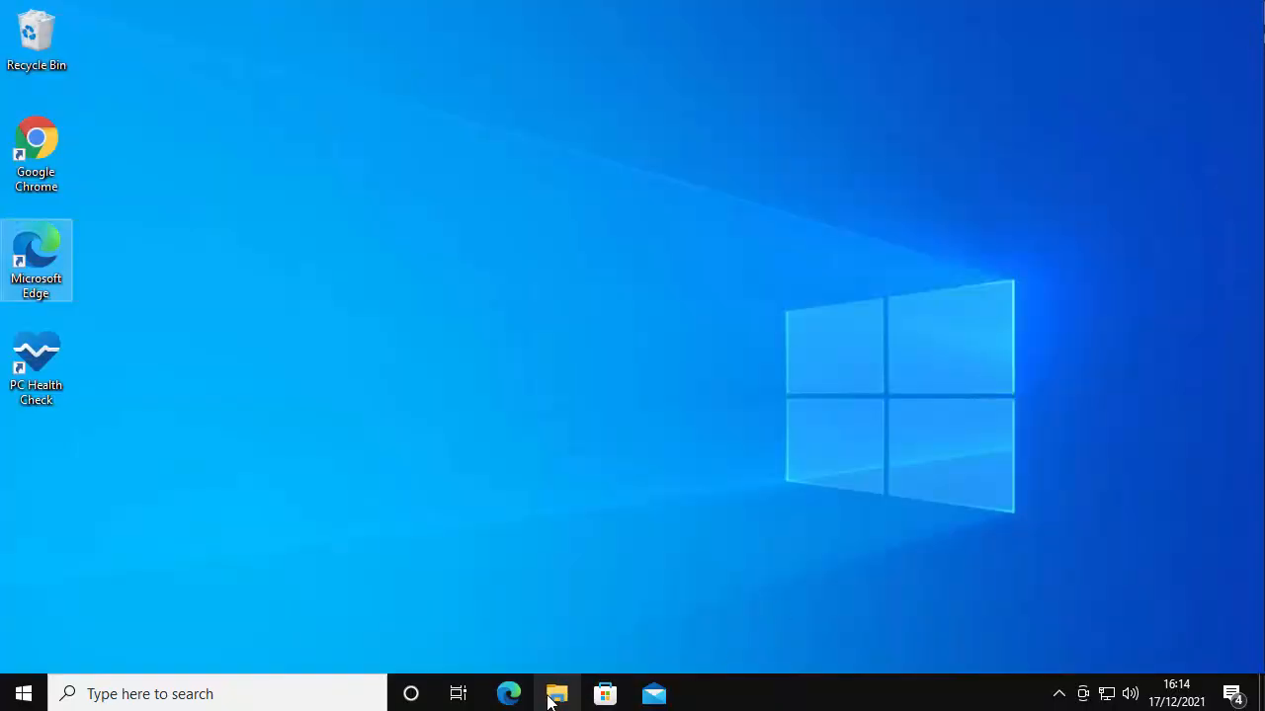
- Run pw1206-free-online from the Downloads folder, allow it to make changes, and accept English as the setup language
{"action": "left_click", "coordinate": [559, 695]}
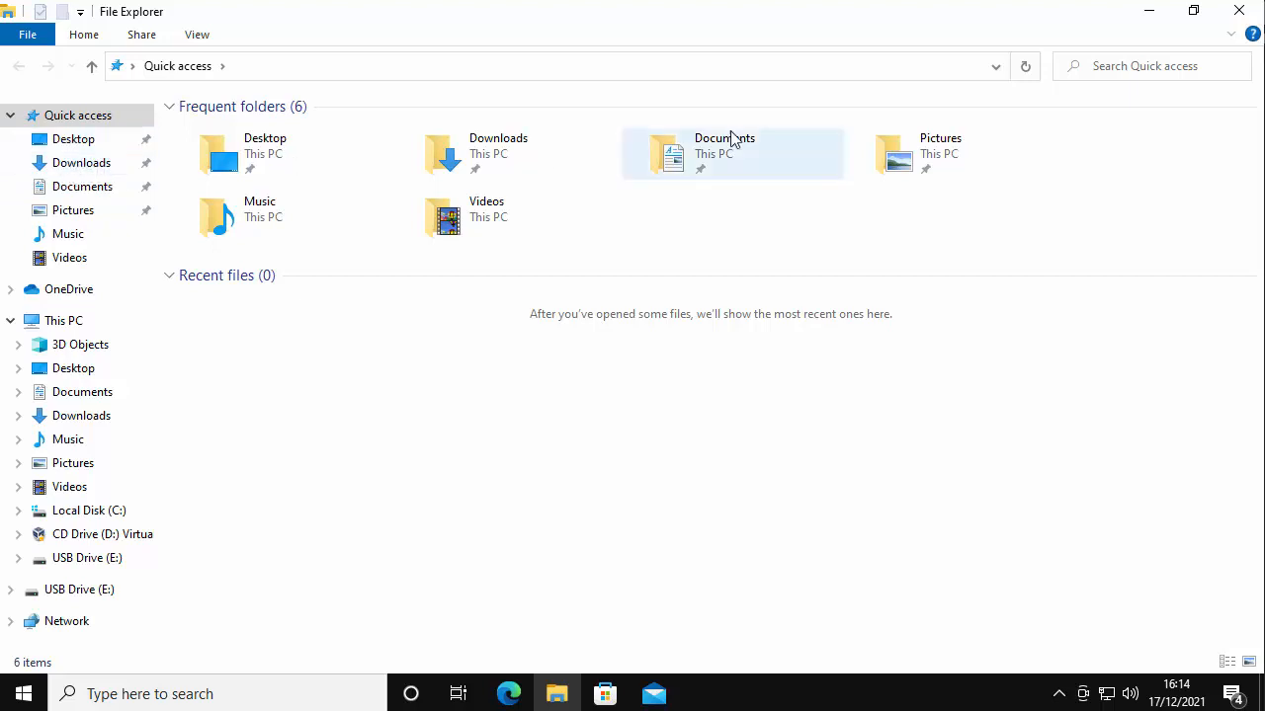
{"action": "left_click", "coordinate": [79, 164]}
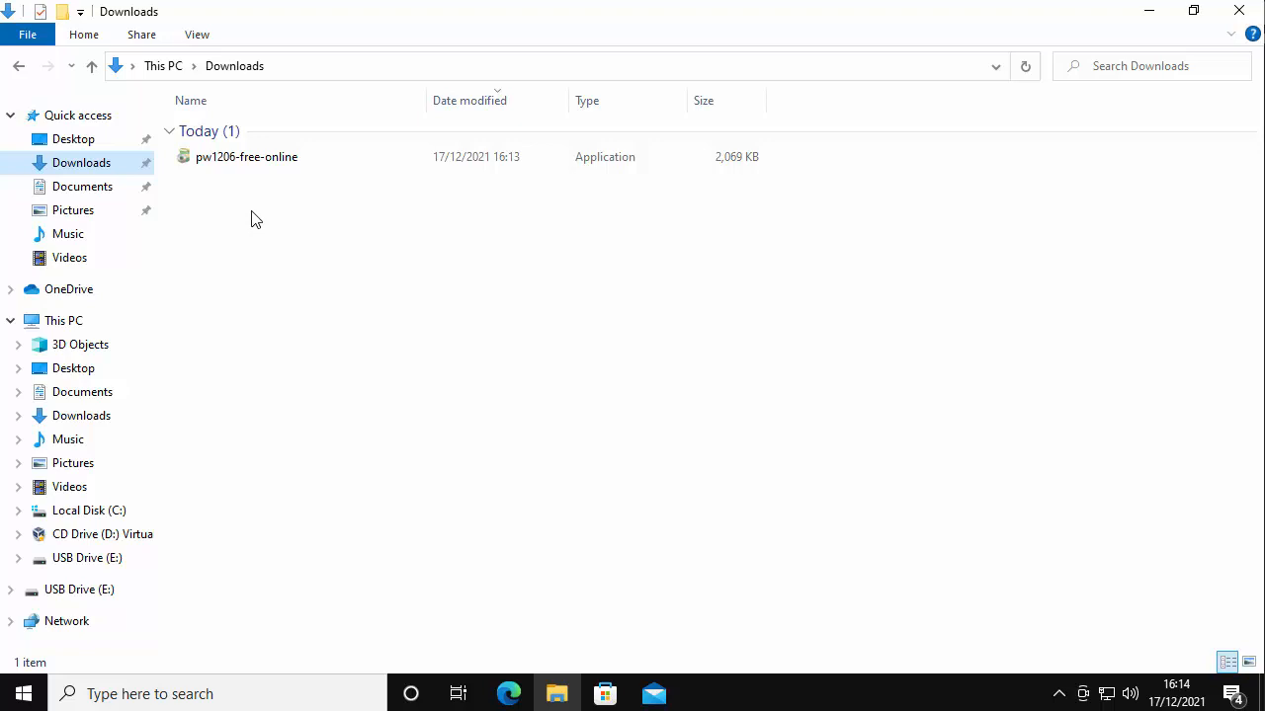
{"action": "left_click", "coordinate": [254, 160]}
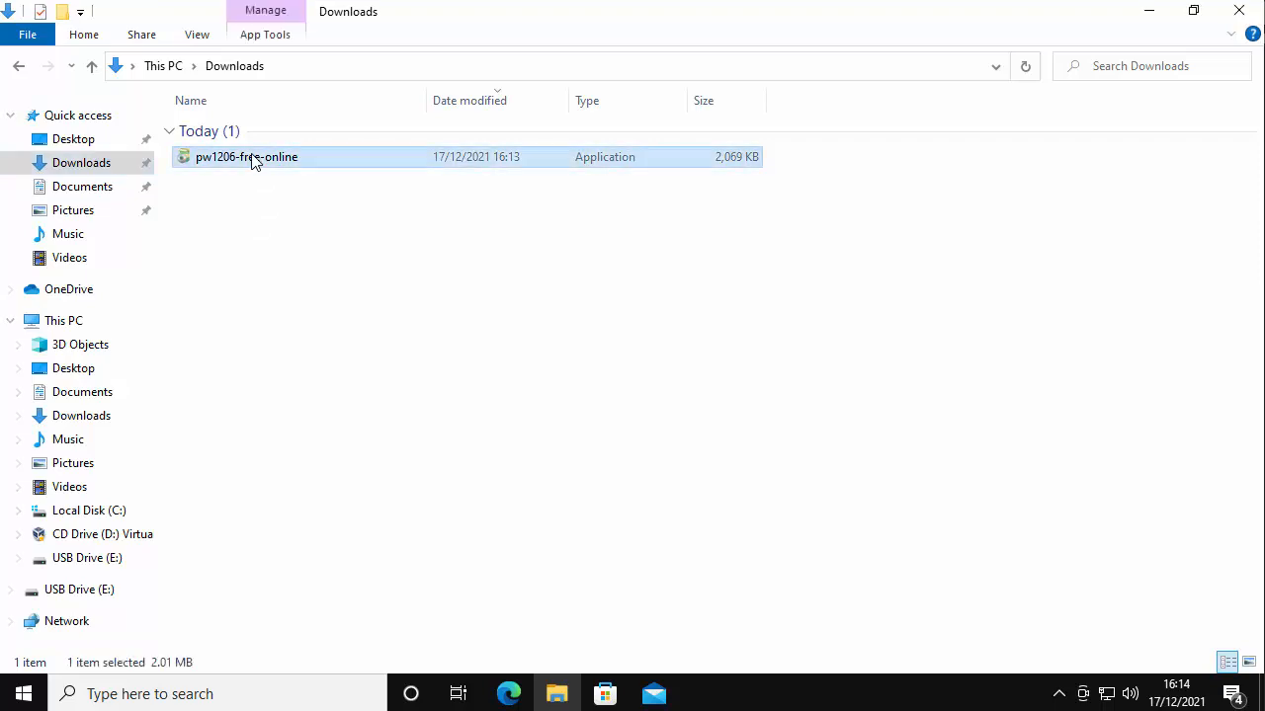
{"action": "double_click", "coordinate": [254, 160]}
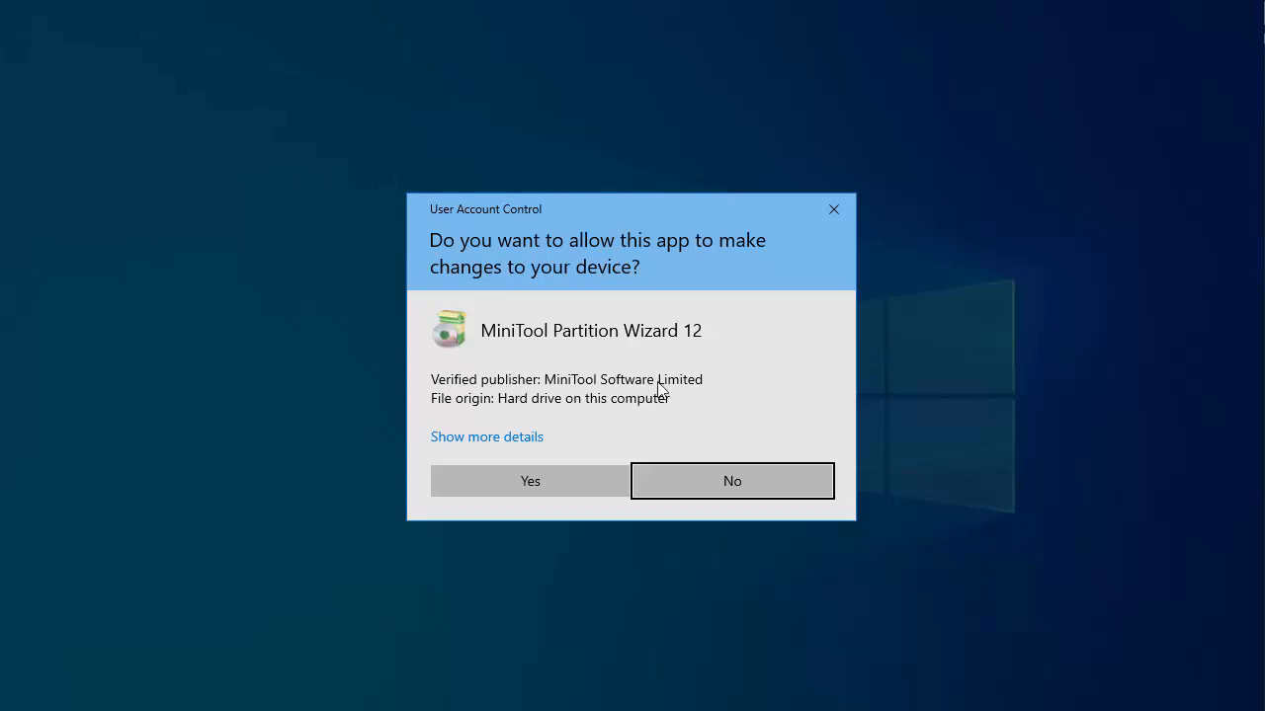
{"action": "left_click", "coordinate": [567, 483]}
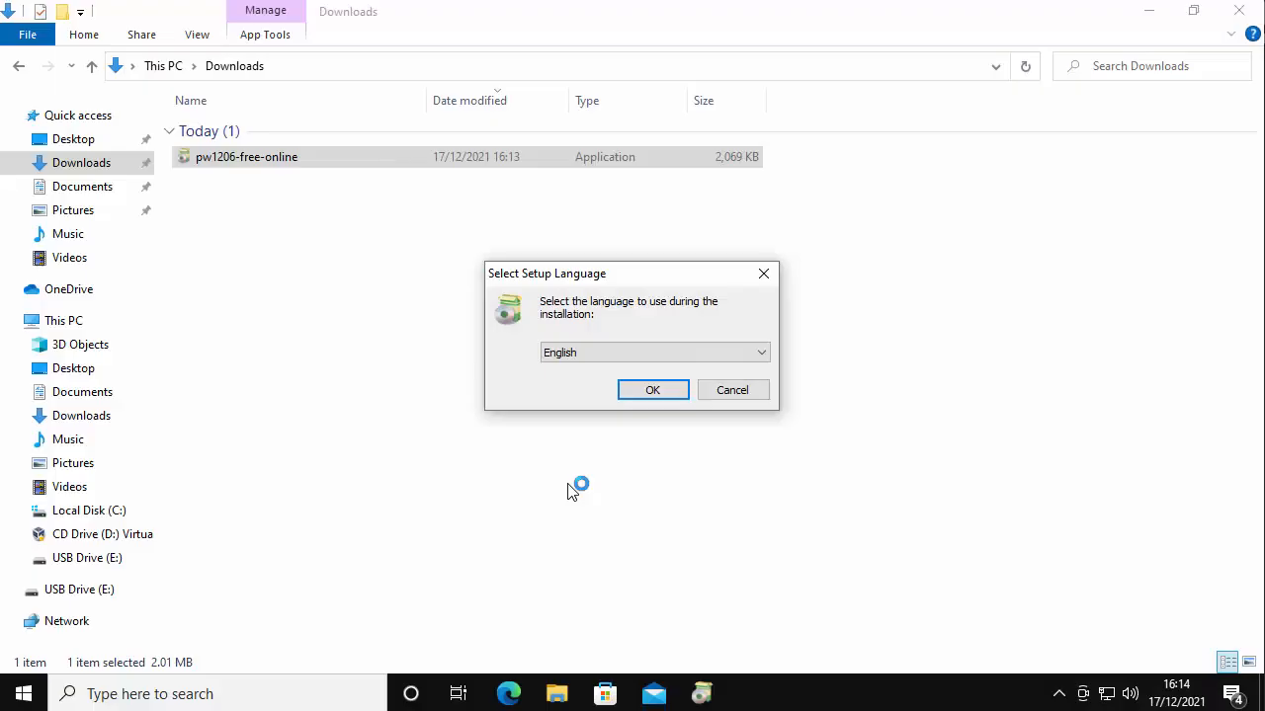
{"action": "left_click", "coordinate": [654, 390]}
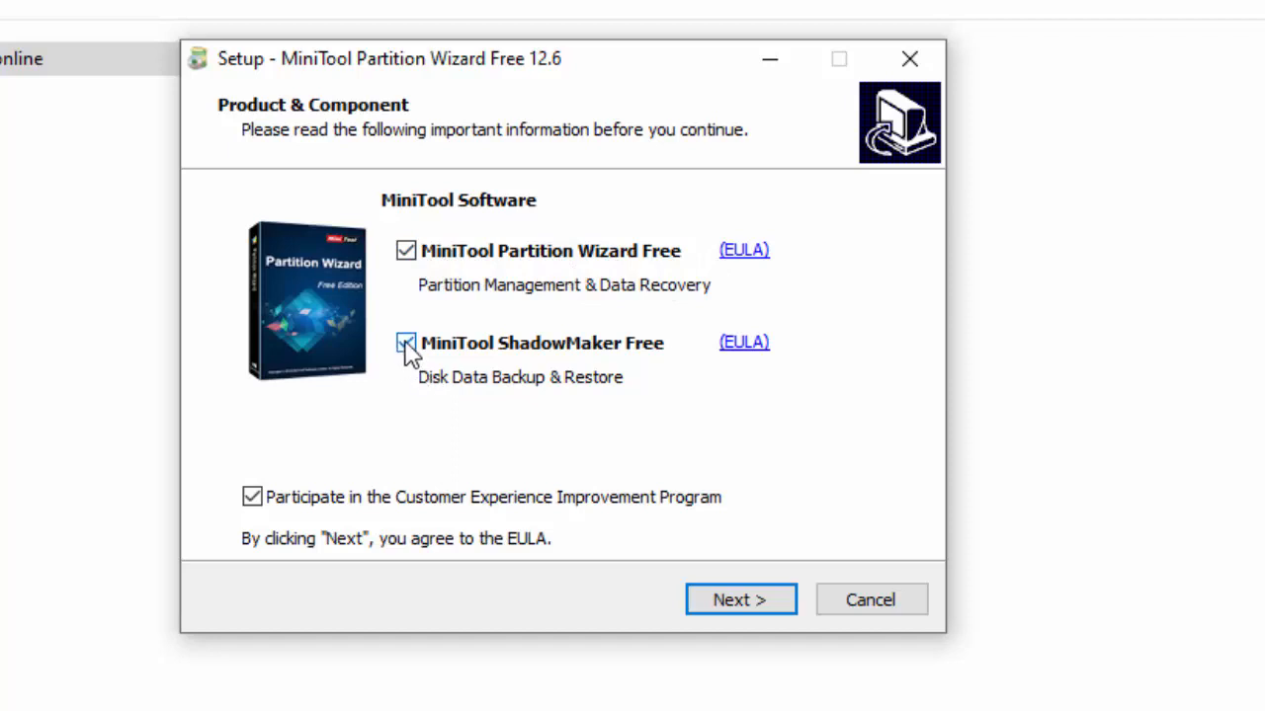
- Install Partition Wizard Free in its existing default folder, excluding ShadowMaker Free and the Customer Experience Improvement Program, then launch it and dismiss the promotional message
{"action": "left_click", "coordinate": [252, 499]}
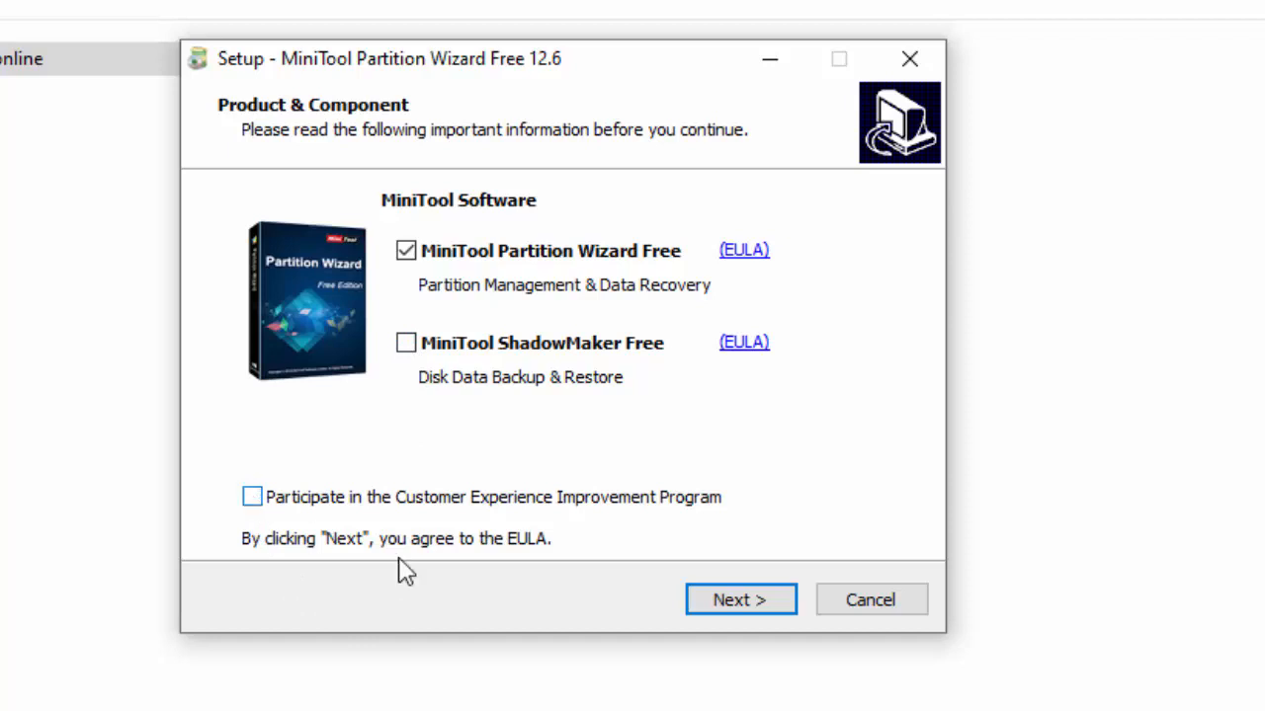
{"action": "left_click", "coordinate": [779, 605]}
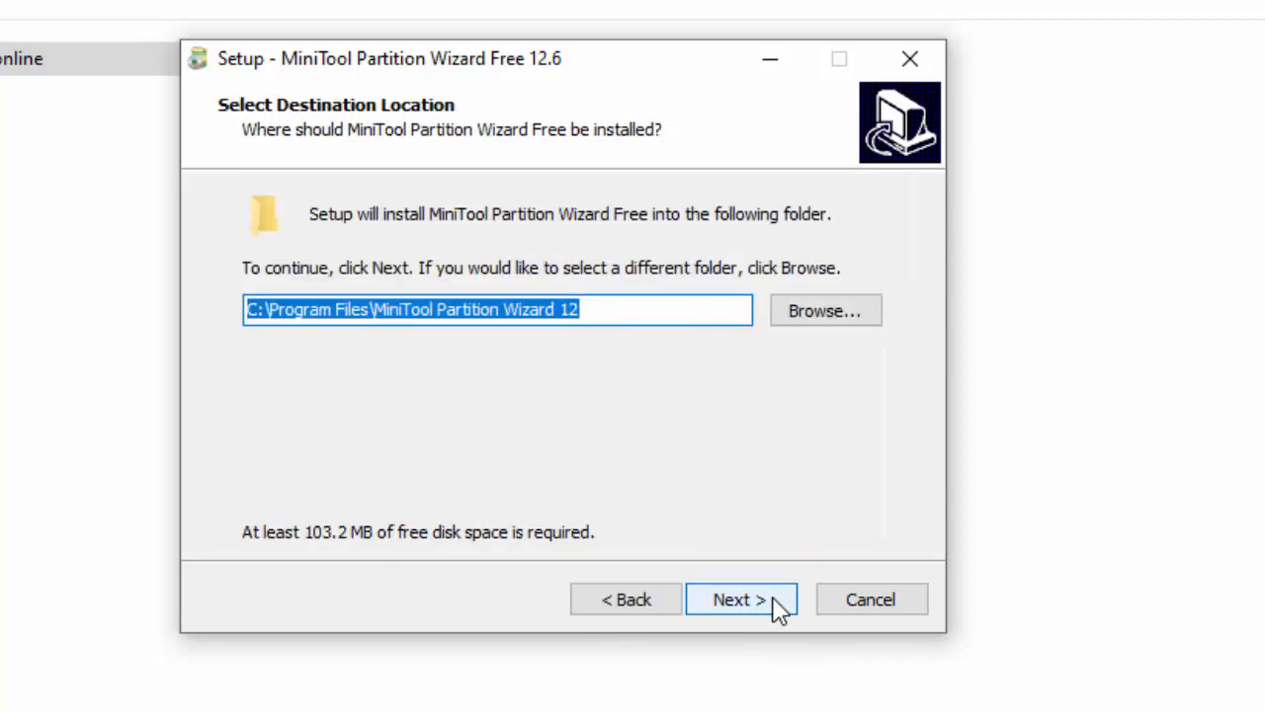
{"action": "left_click", "coordinate": [785, 604]}
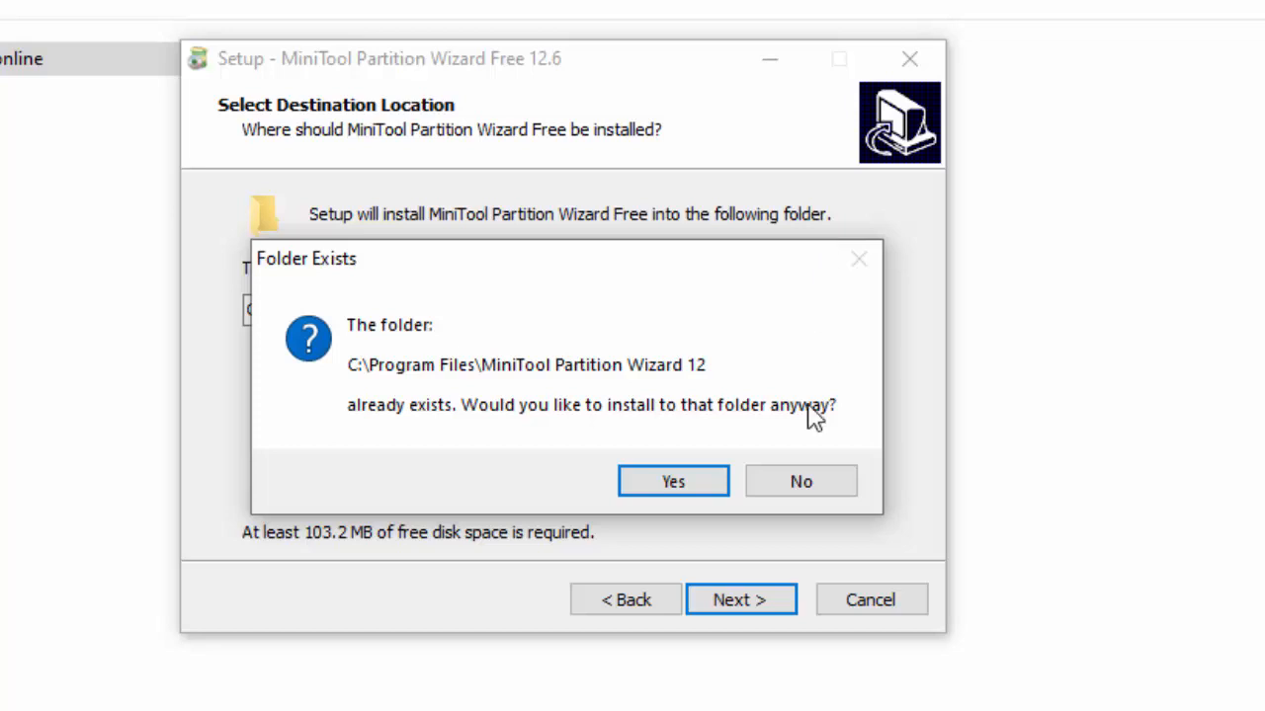
{"action": "left_click", "coordinate": [673, 482]}
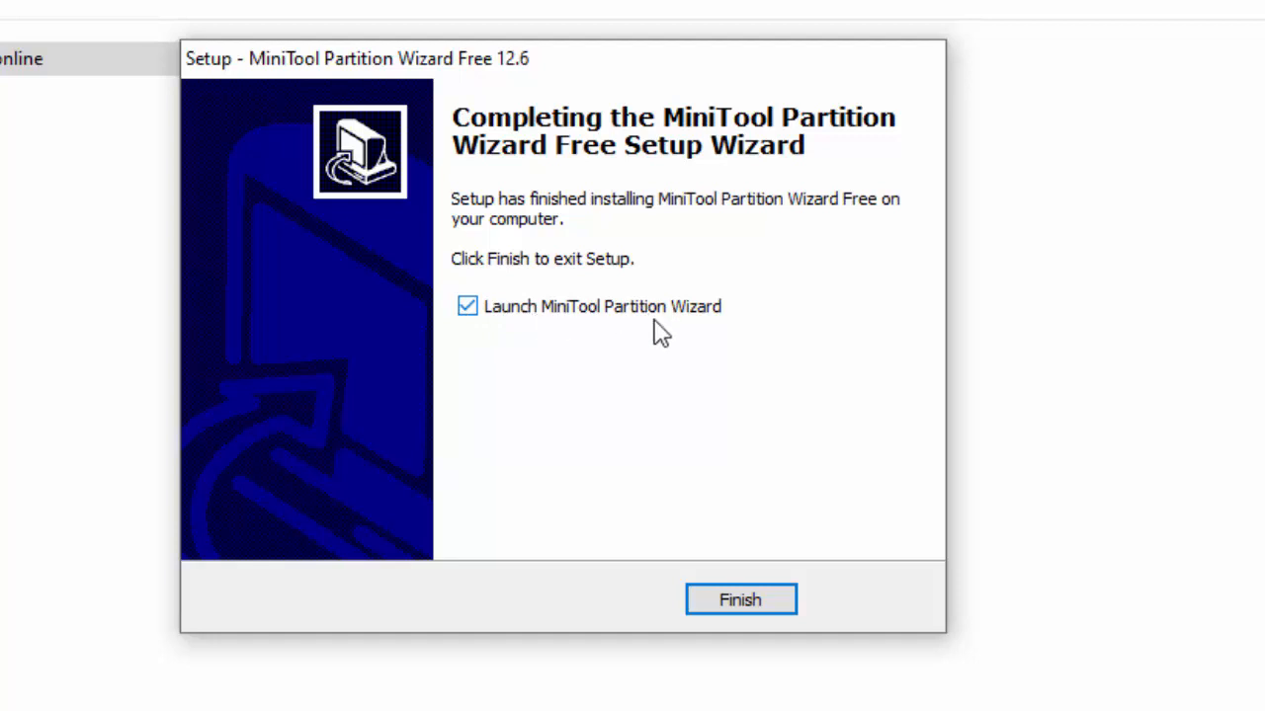
{"action": "left_click", "coordinate": [778, 602]}
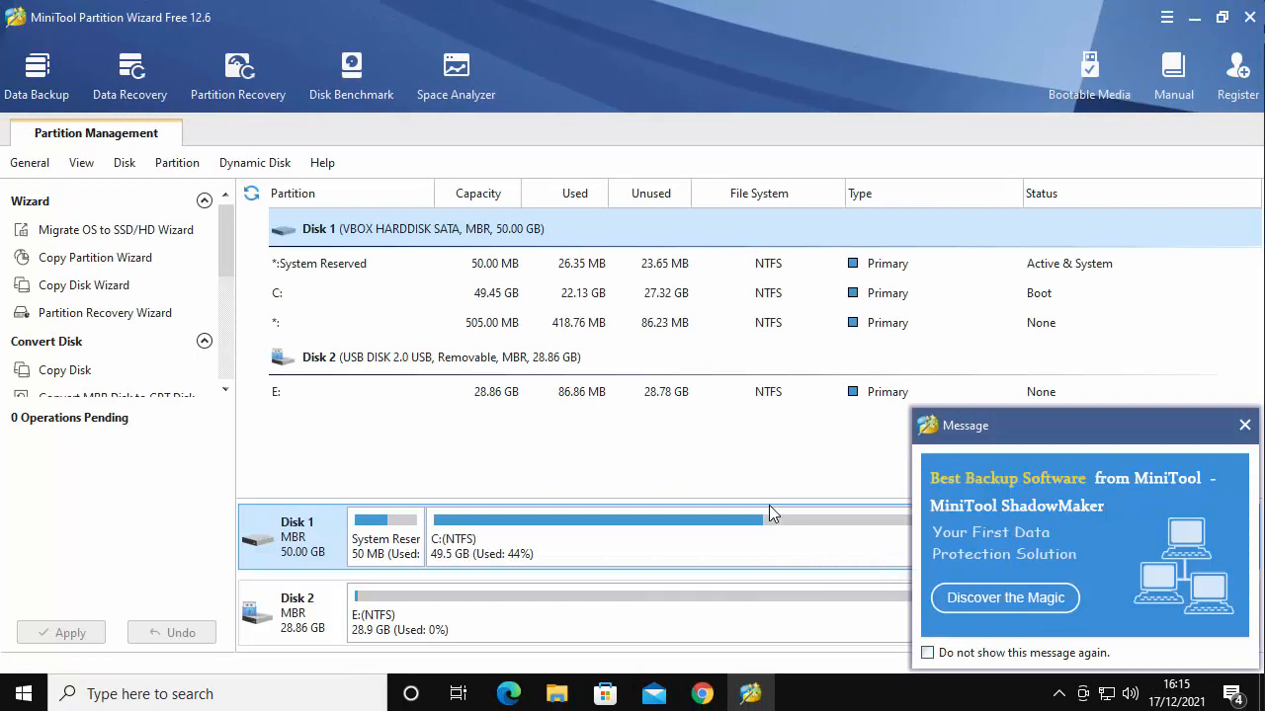
{"action": "left_click", "coordinate": [1244, 426]}
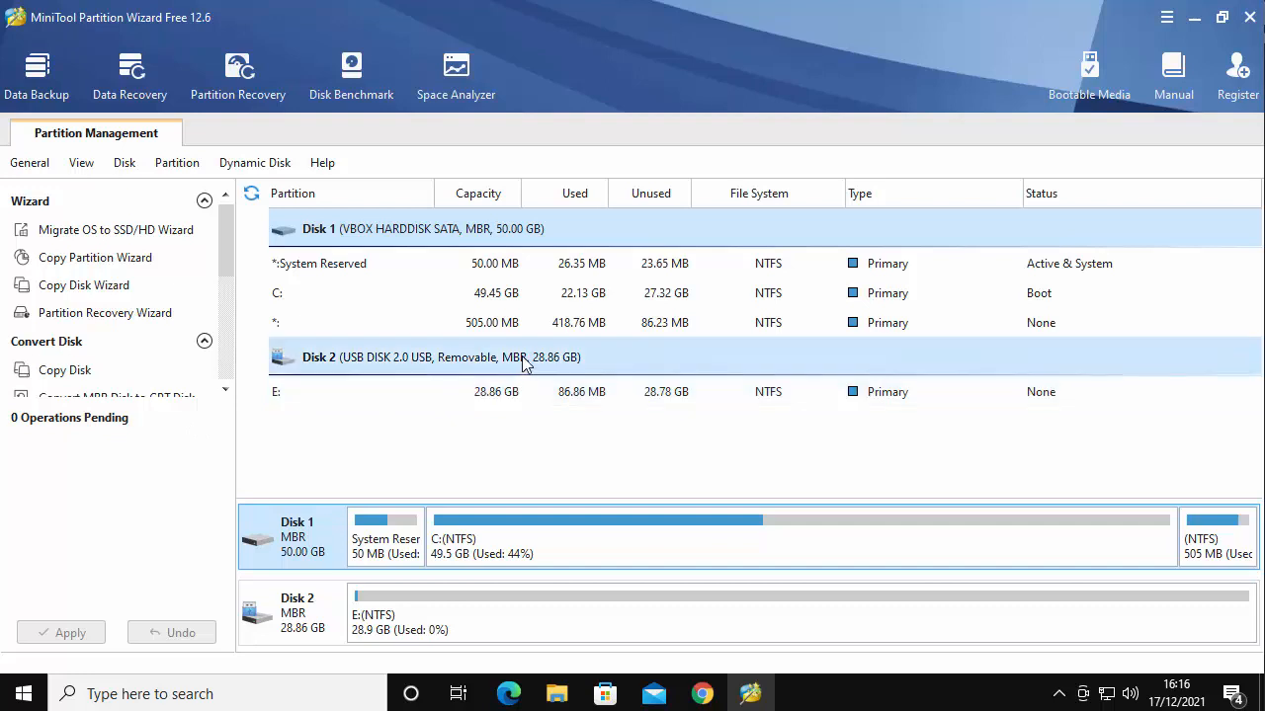
{"action": "right_click", "coordinate": [495, 394]}
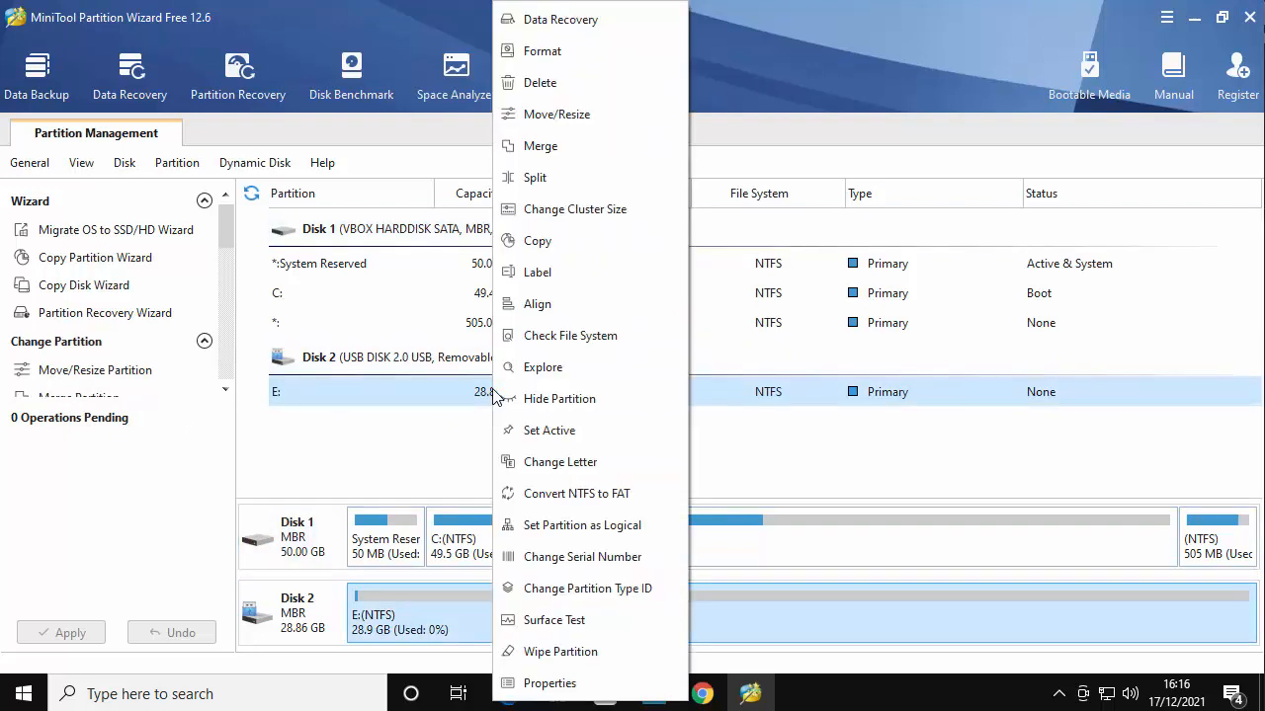
{"action": "left_click", "coordinate": [576, 56]}
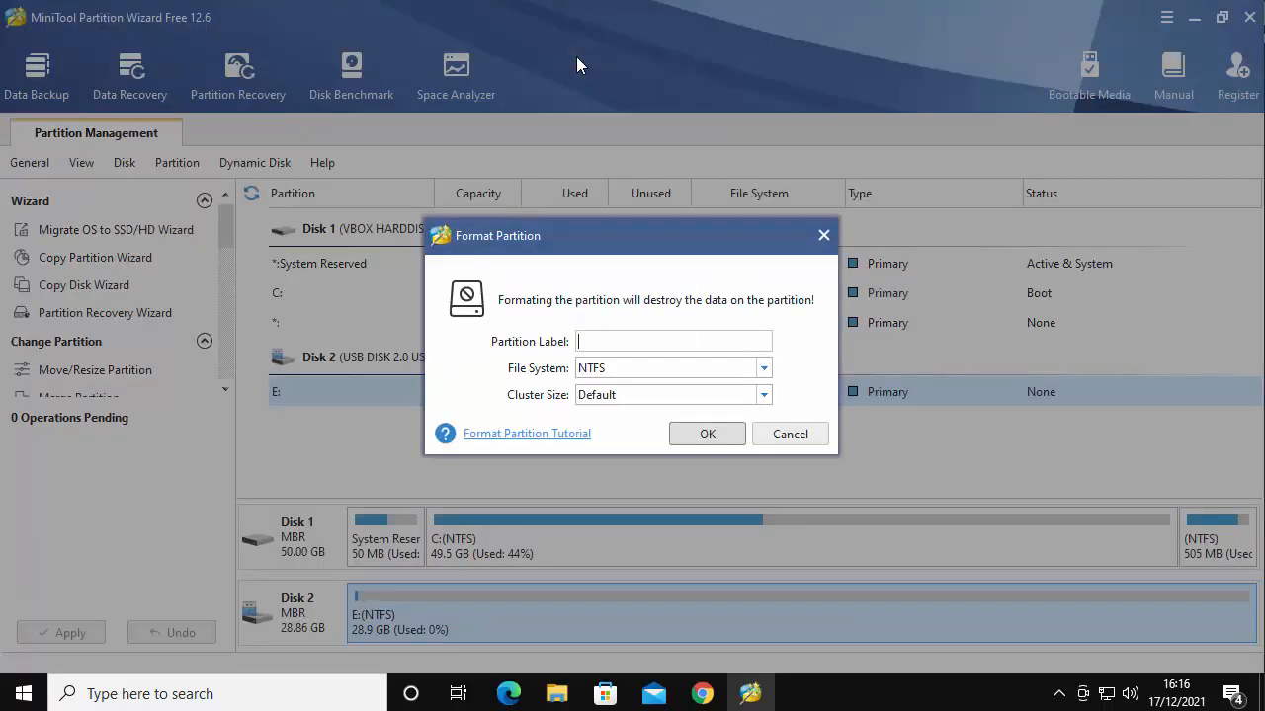
{"action": "left_click", "coordinate": [800, 437]}
{"action": "left_click", "coordinate": [484, 360]}
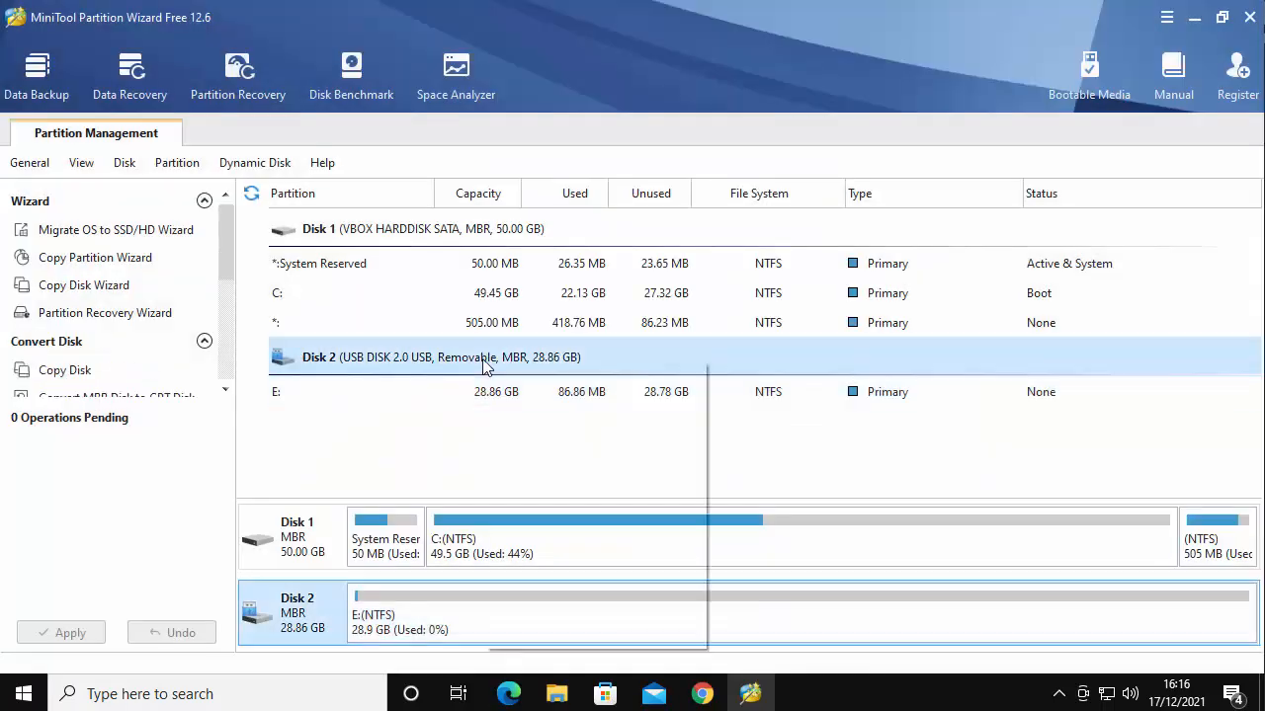
{"action": "right_click", "coordinate": [484, 364]}
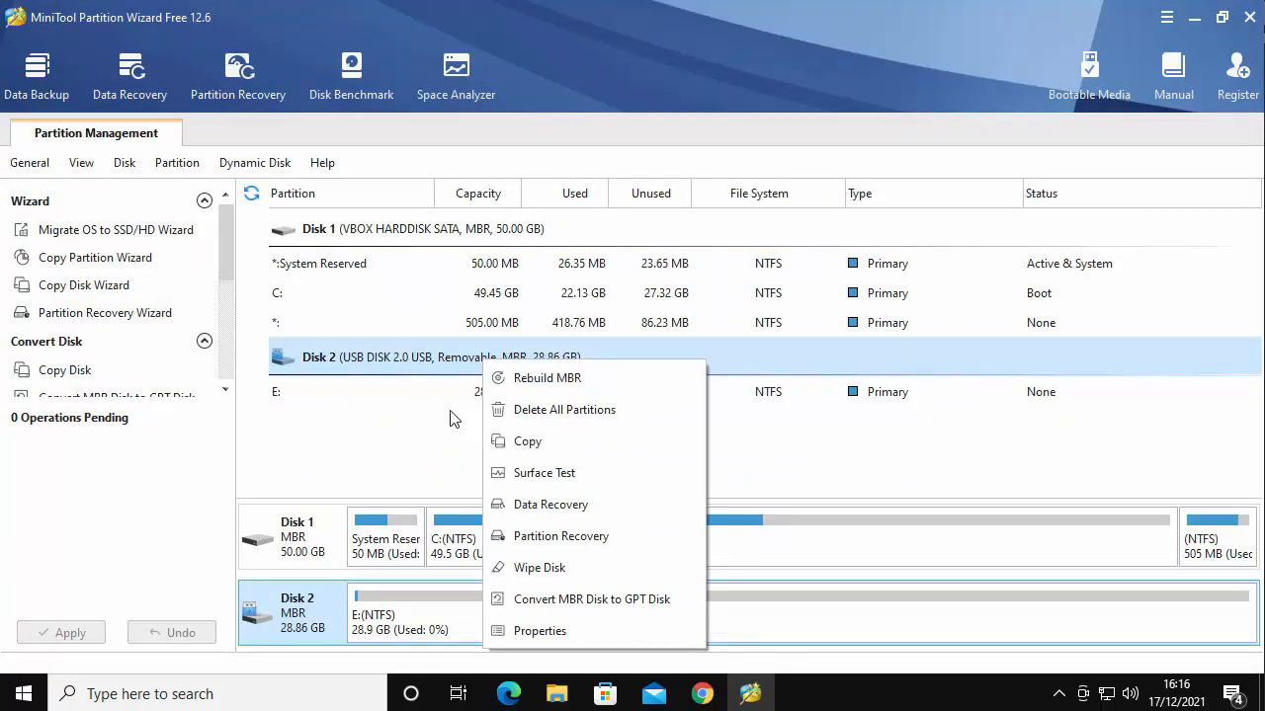
{"action": "left_click", "coordinate": [347, 394]}
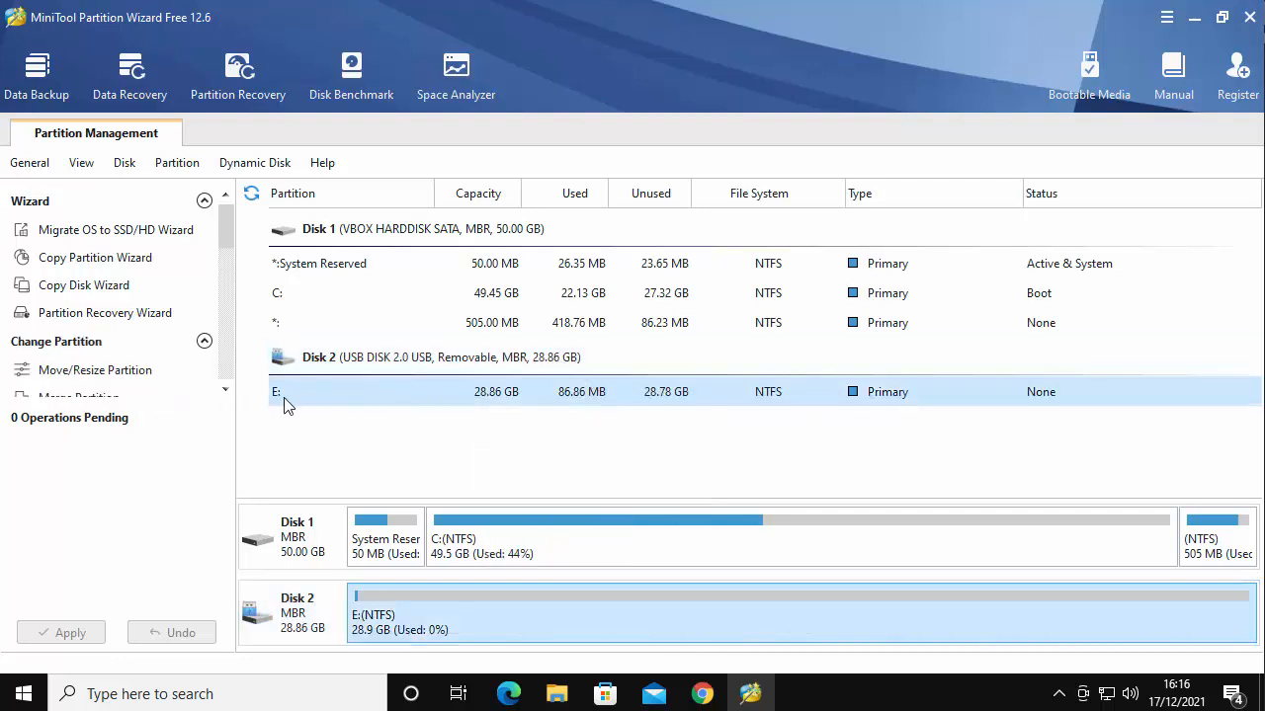
- Queue a format of the USB drive's E: partition on Disk 2 with the FAT32 file system, leaving the cluster size at Default
{"action": "right_click", "coordinate": [446, 396]}
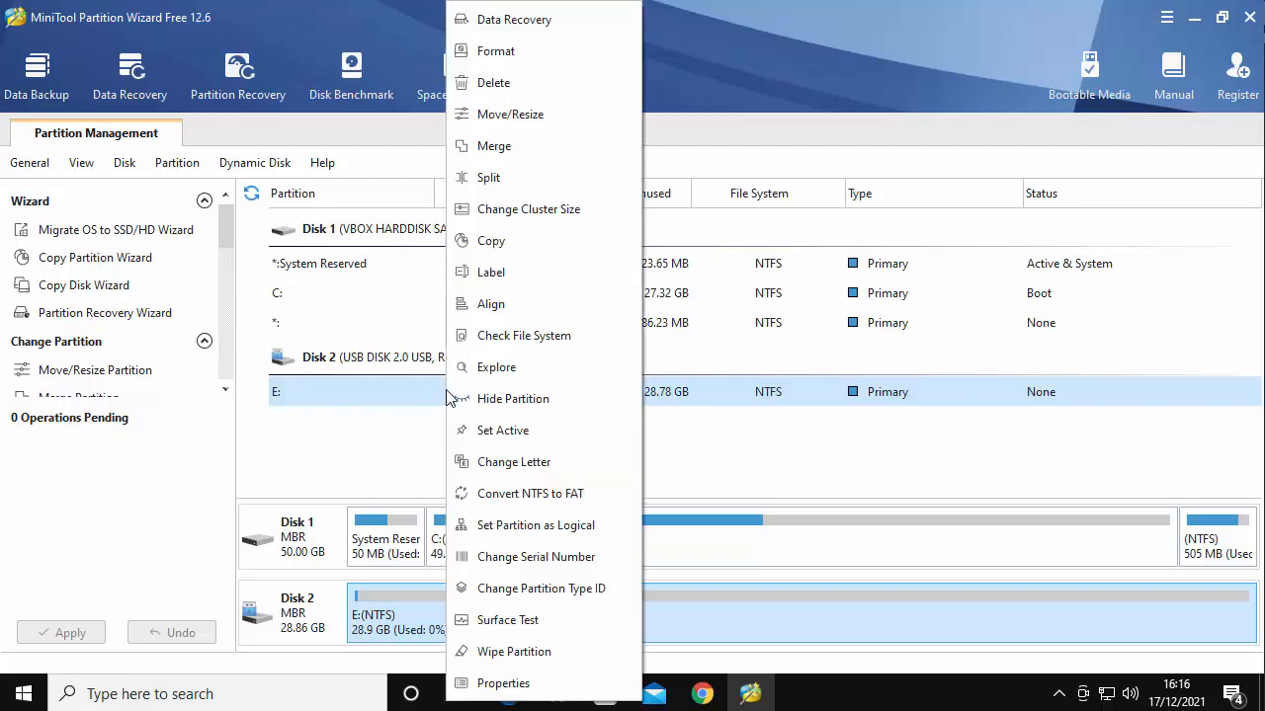
{"action": "left_click", "coordinate": [523, 52]}
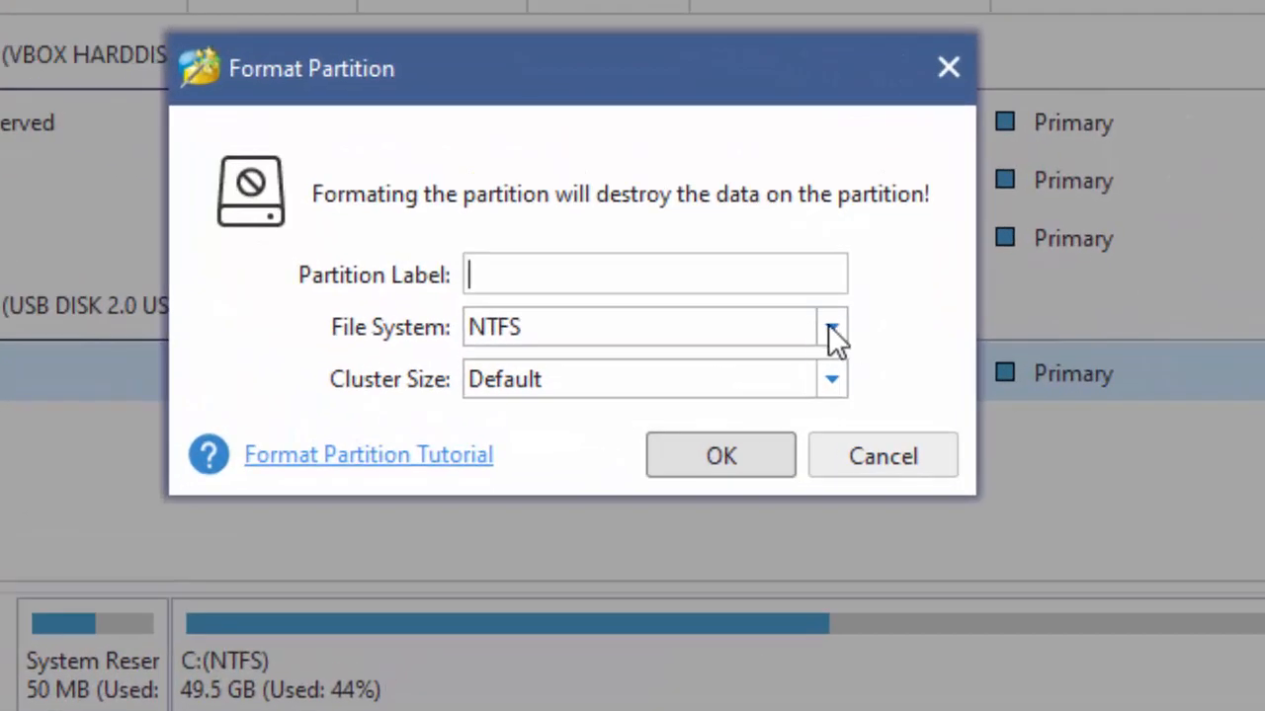
{"action": "left_click", "coordinate": [830, 327]}
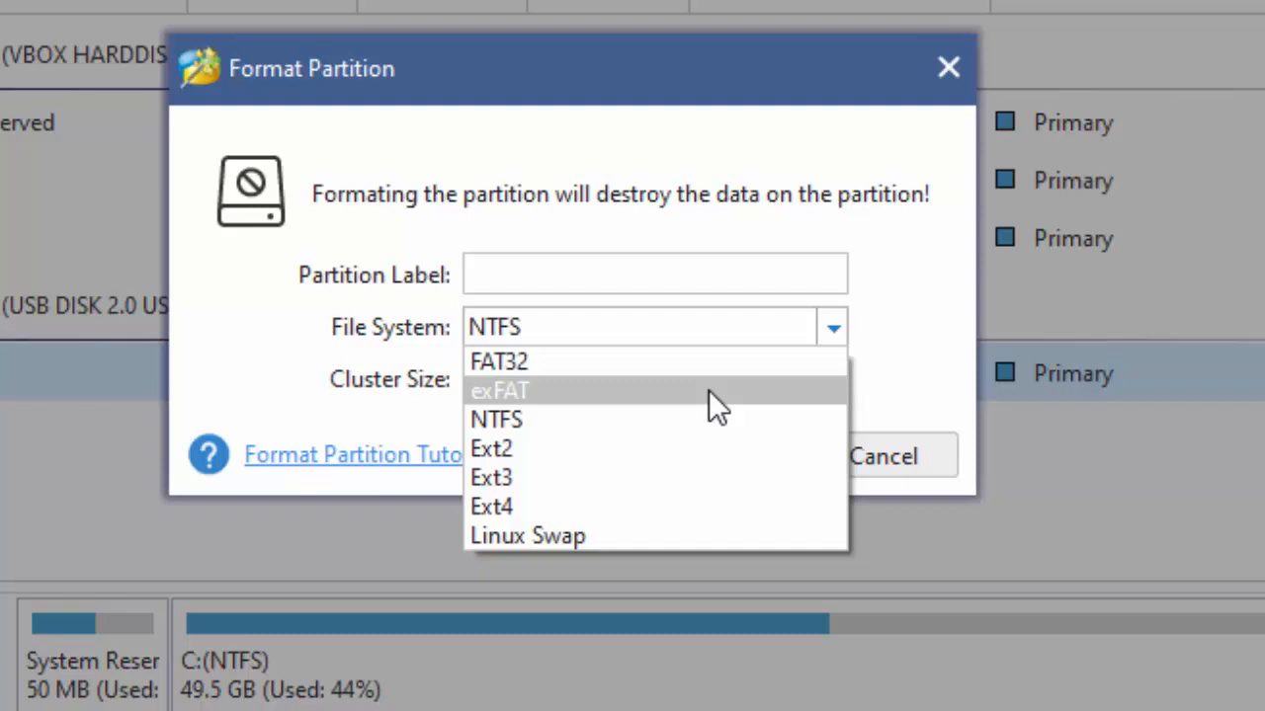
{"action": "left_click", "coordinate": [559, 362]}
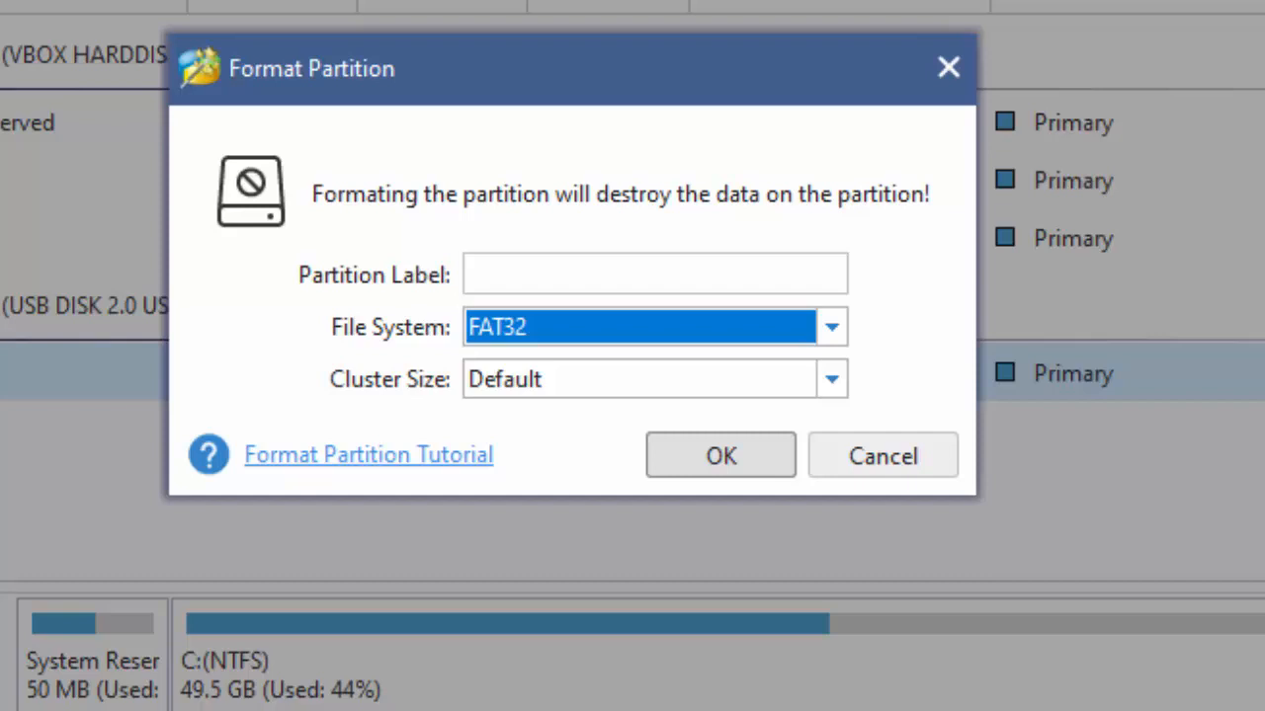
{"action": "left_click", "coordinate": [750, 469]}
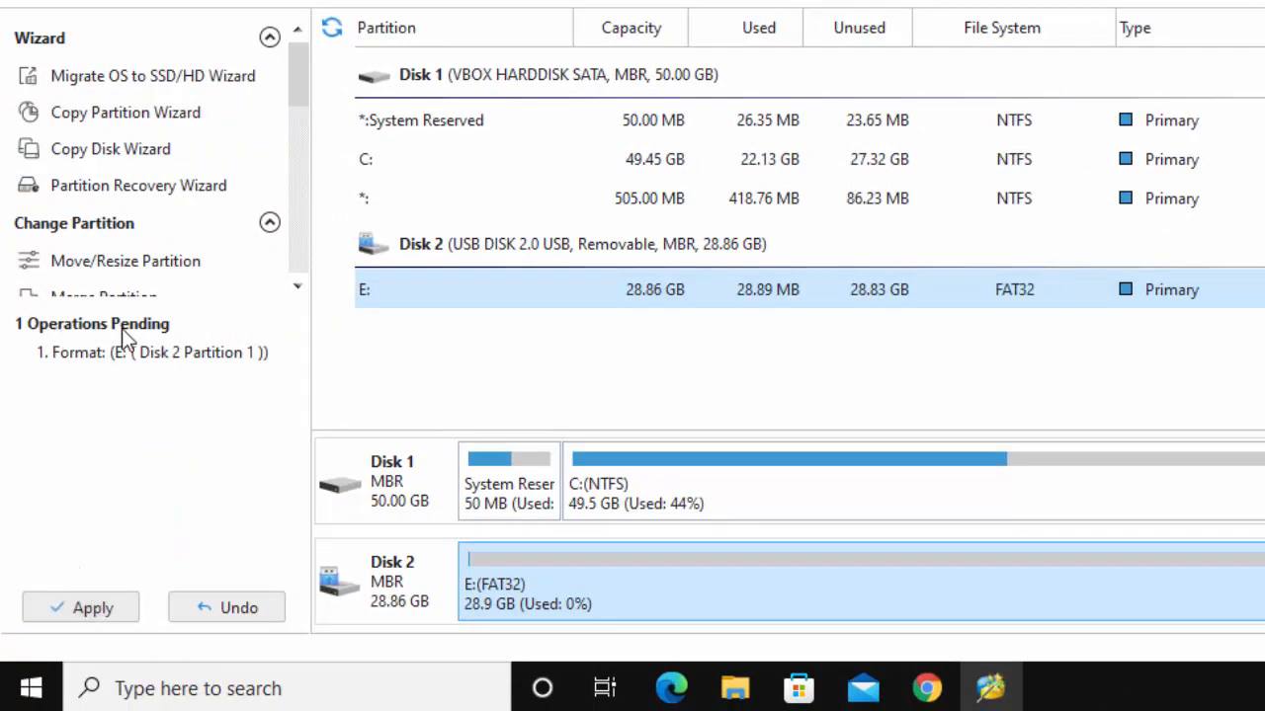
- Apply the pending format operation, confirm the changes, and dismiss the completion message
{"action": "left_click", "coordinate": [100, 611]}
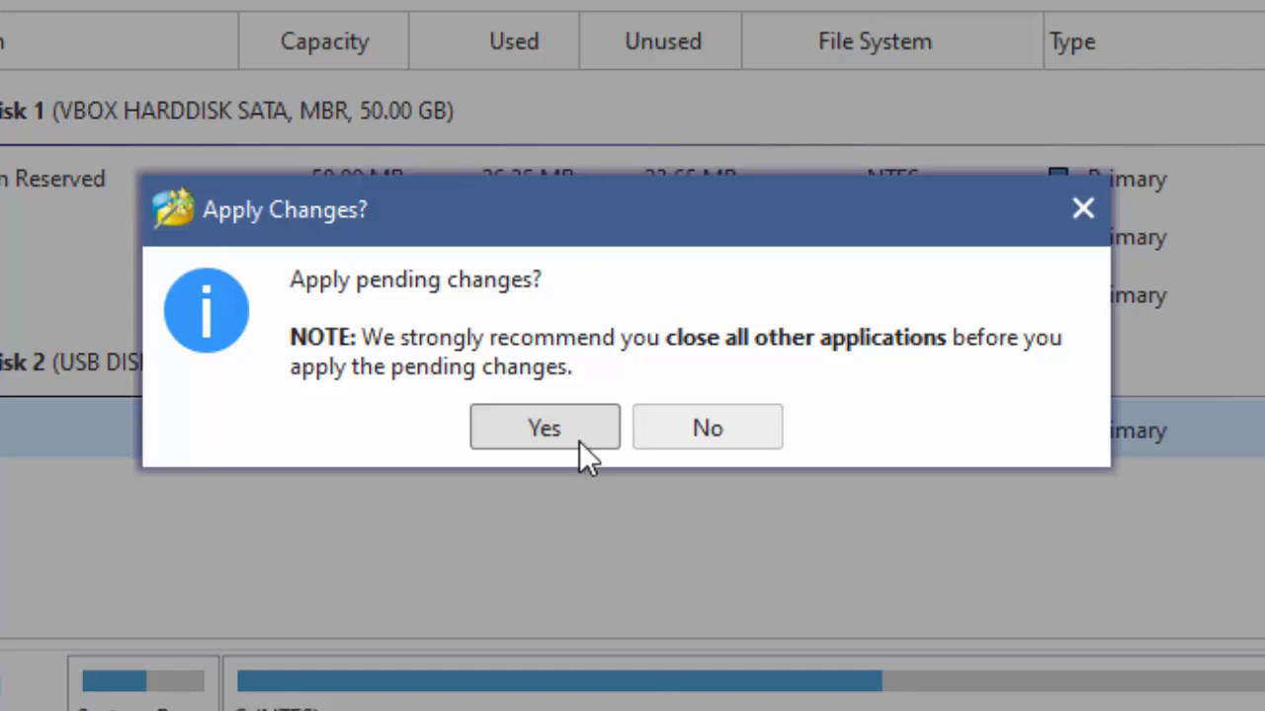
{"action": "left_click", "coordinate": [544, 428]}
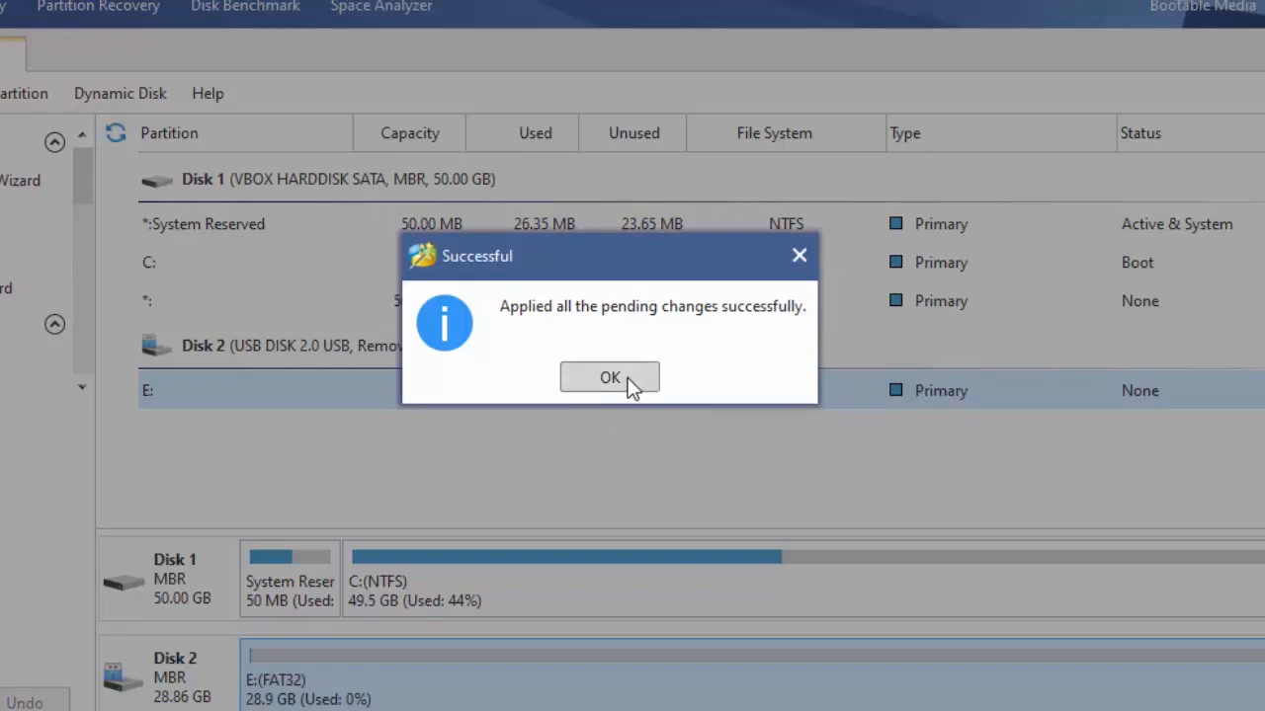
{"action": "left_click", "coordinate": [627, 384]}
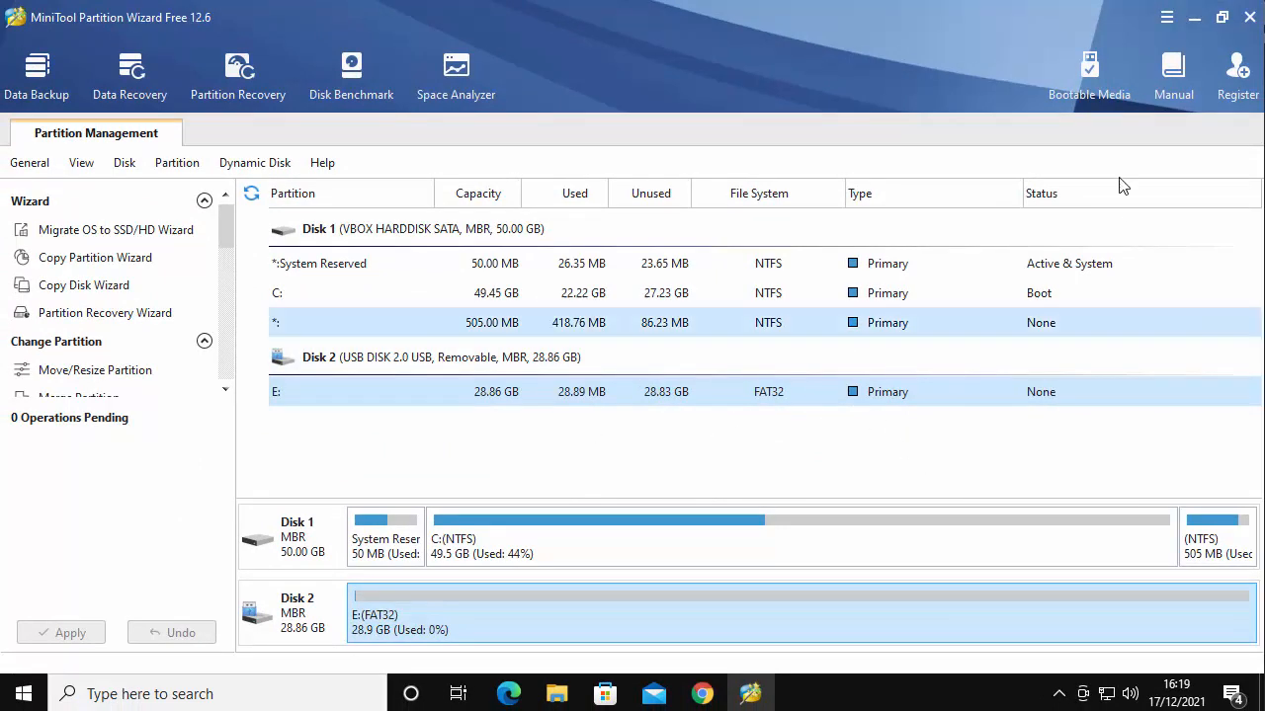
- Quit Partition Wizard and close the browser window showing its installation thank-you page
{"action": "left_click", "coordinate": [1249, 24]}
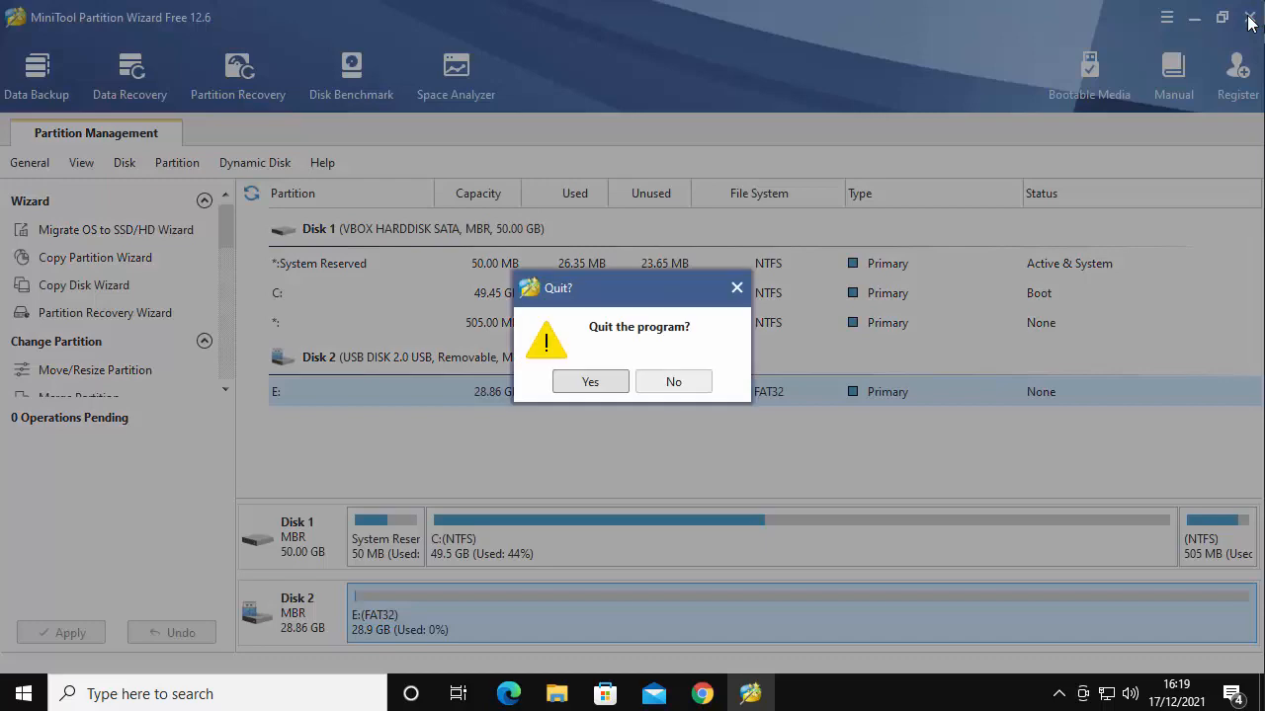
{"action": "left_click", "coordinate": [588, 383]}
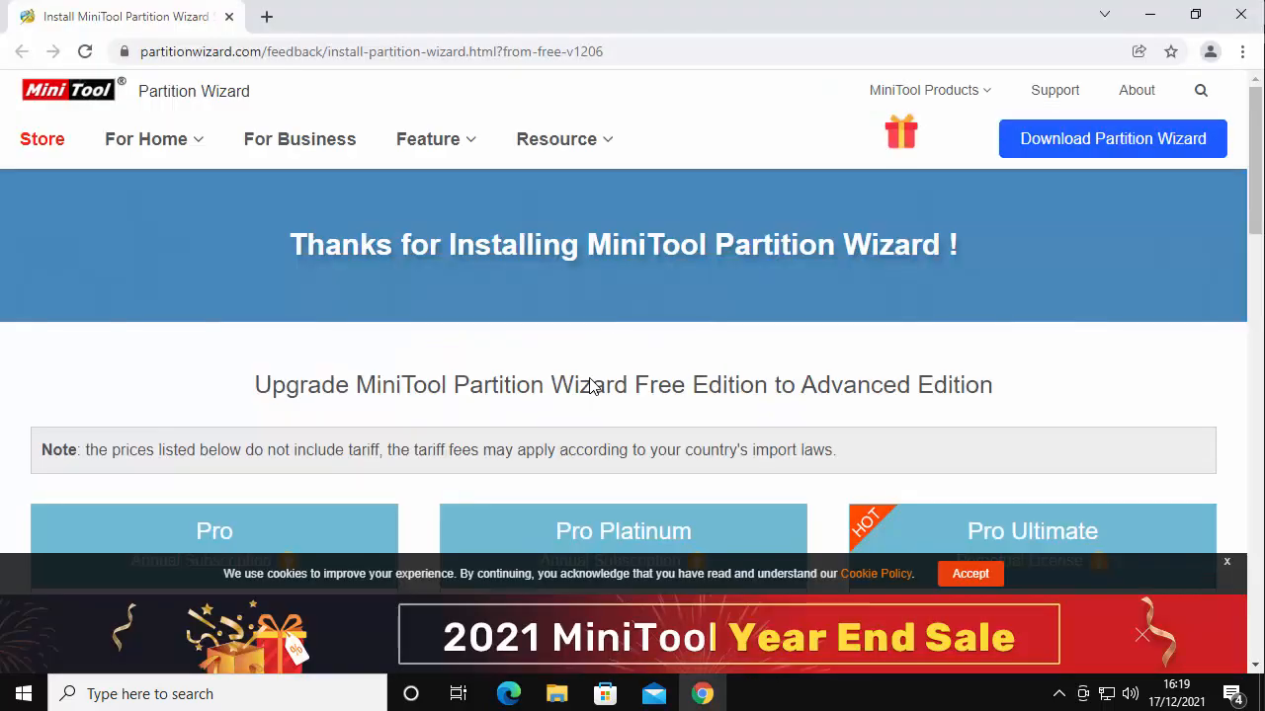
{"action": "left_click", "coordinate": [1247, 22]}
{"action": "left_click", "coordinate": [1246, 20]}
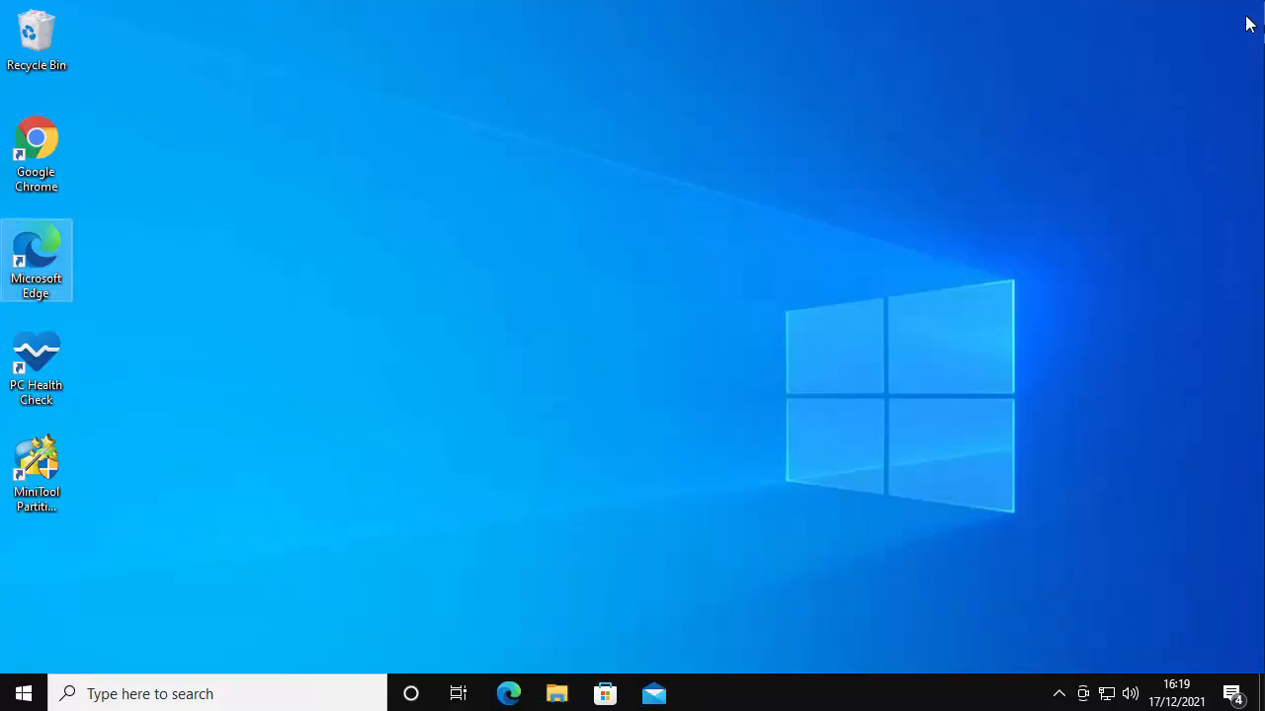
- Switch to File Explorer, check the file system of USB Drive (E:) in its properties under This PC, and close the properties
{"action": "left_click", "coordinate": [557, 695]}
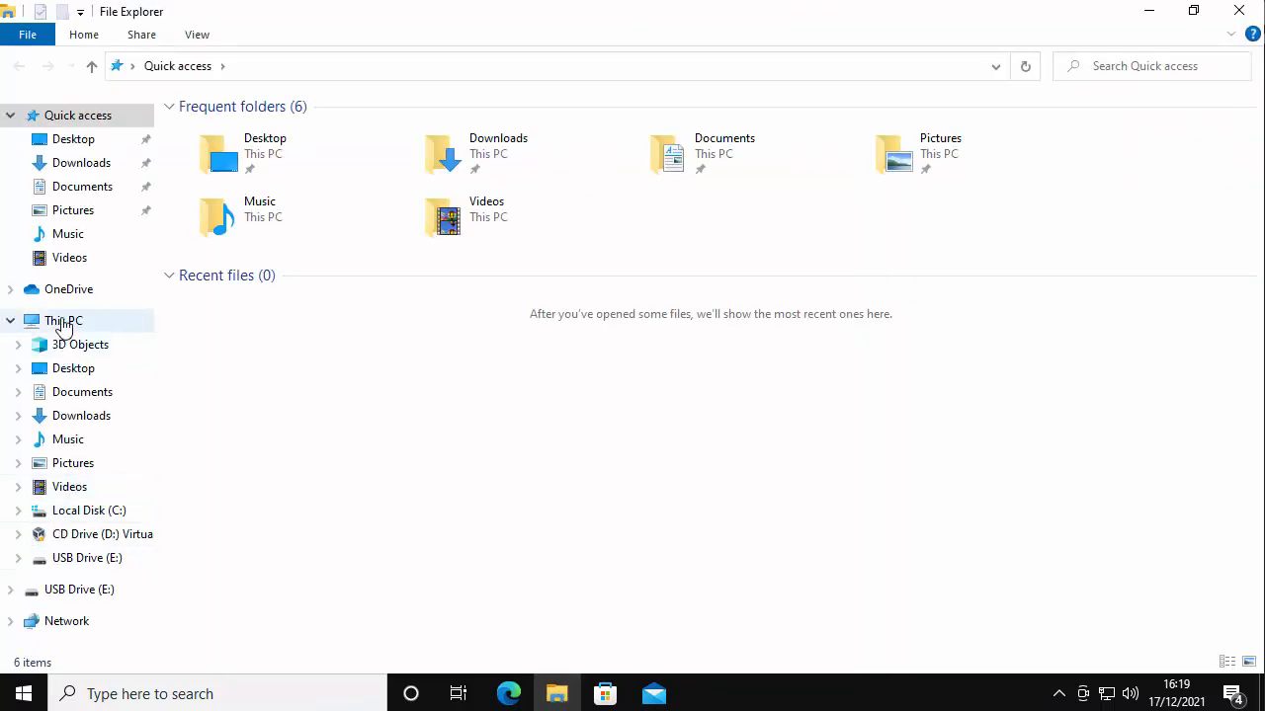
{"action": "left_click", "coordinate": [61, 322]}
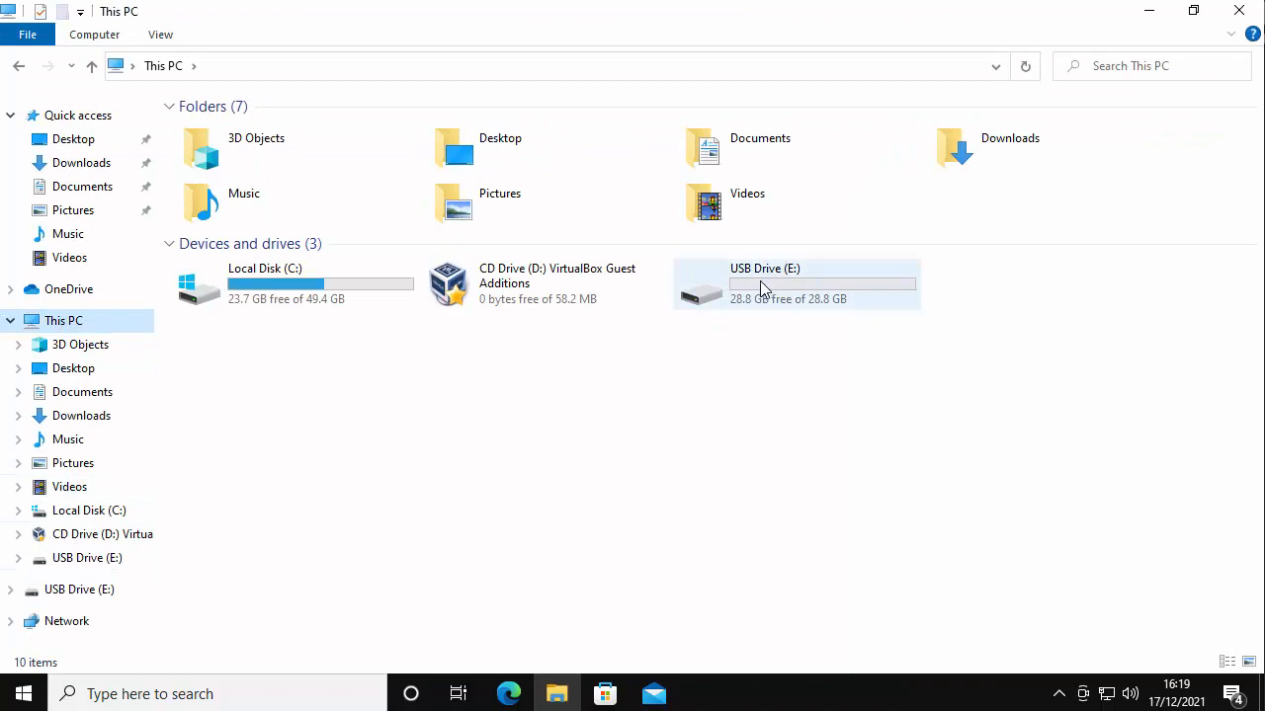
{"action": "right_click", "coordinate": [769, 291]}
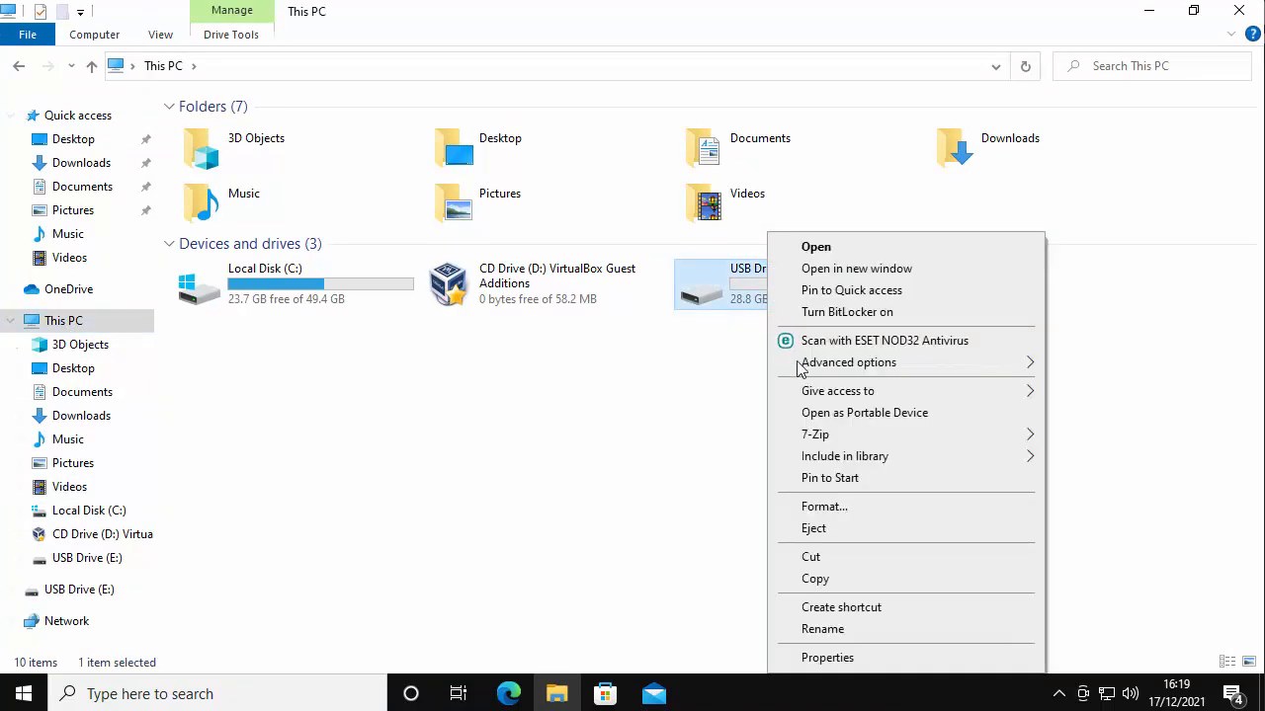
{"action": "left_click", "coordinate": [827, 658]}
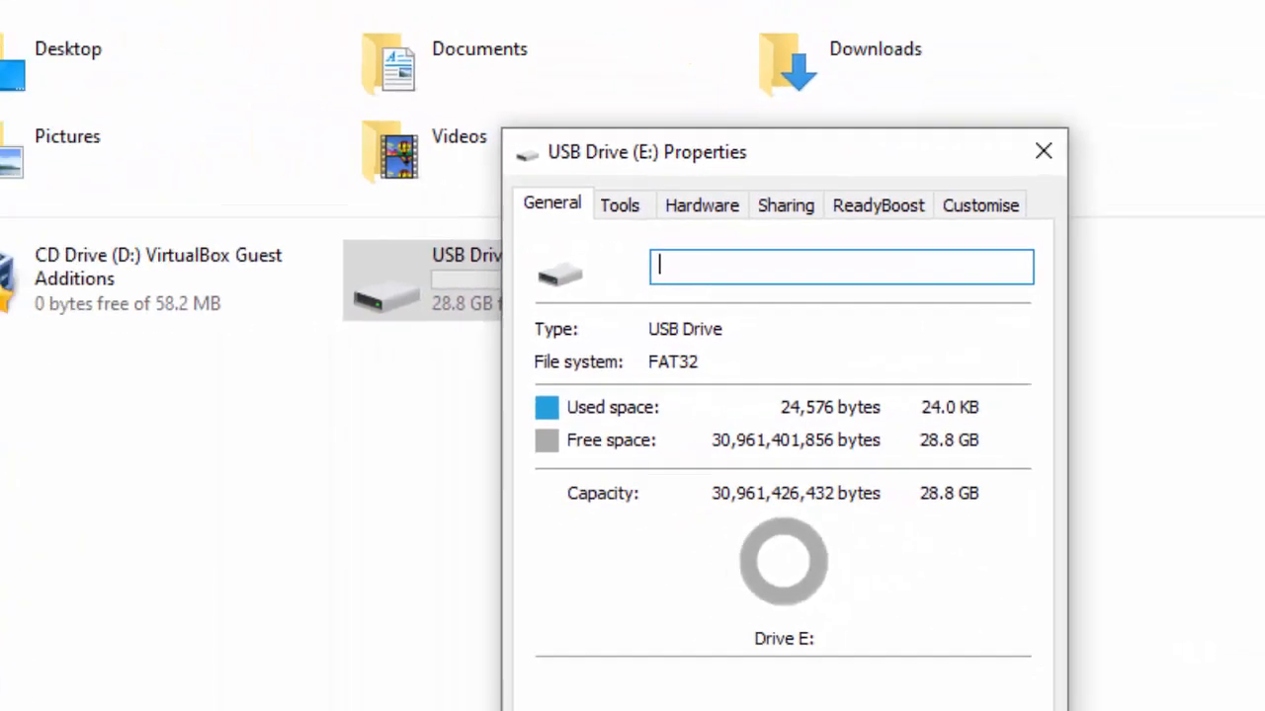
{"action": "left_click", "coordinate": [936, 644]}
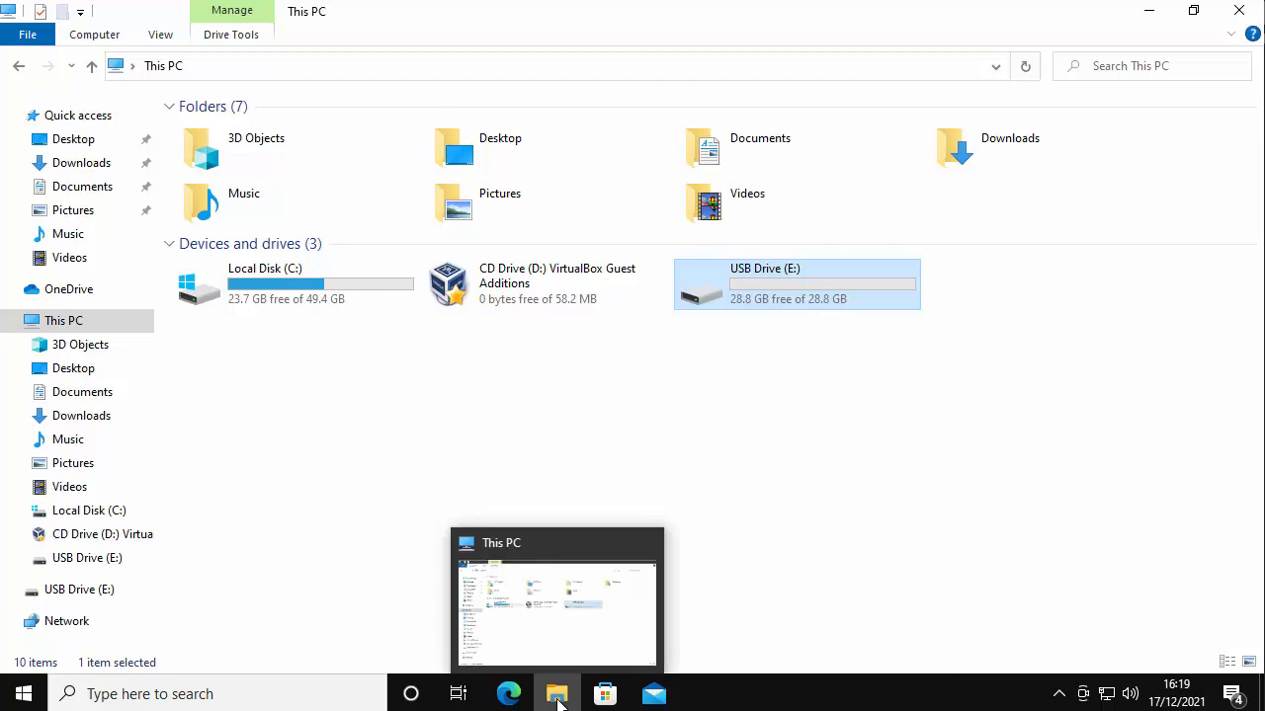
- Delete the pw1206-free-online installer from the Downloads folder and close File Explorer
{"action": "left_click", "coordinate": [75, 164]}
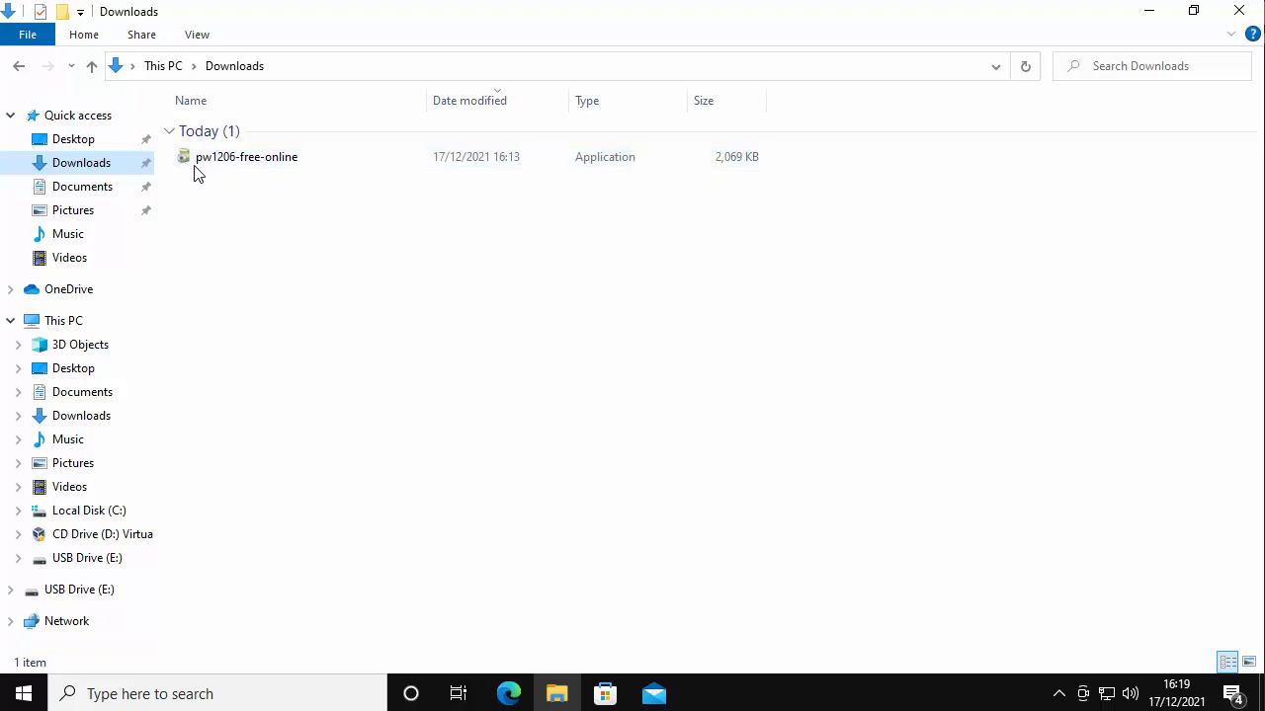
{"action": "mouse_move", "coordinate": [259, 170]}
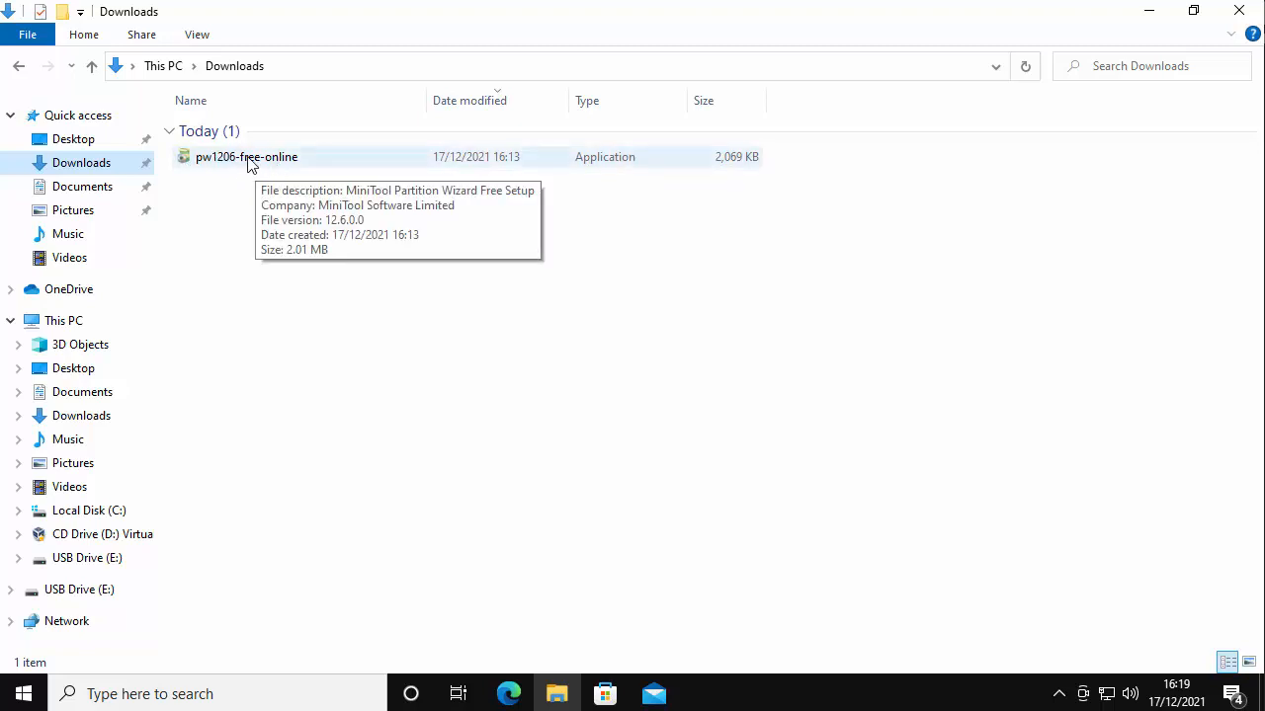
{"action": "left_click", "coordinate": [250, 165]}
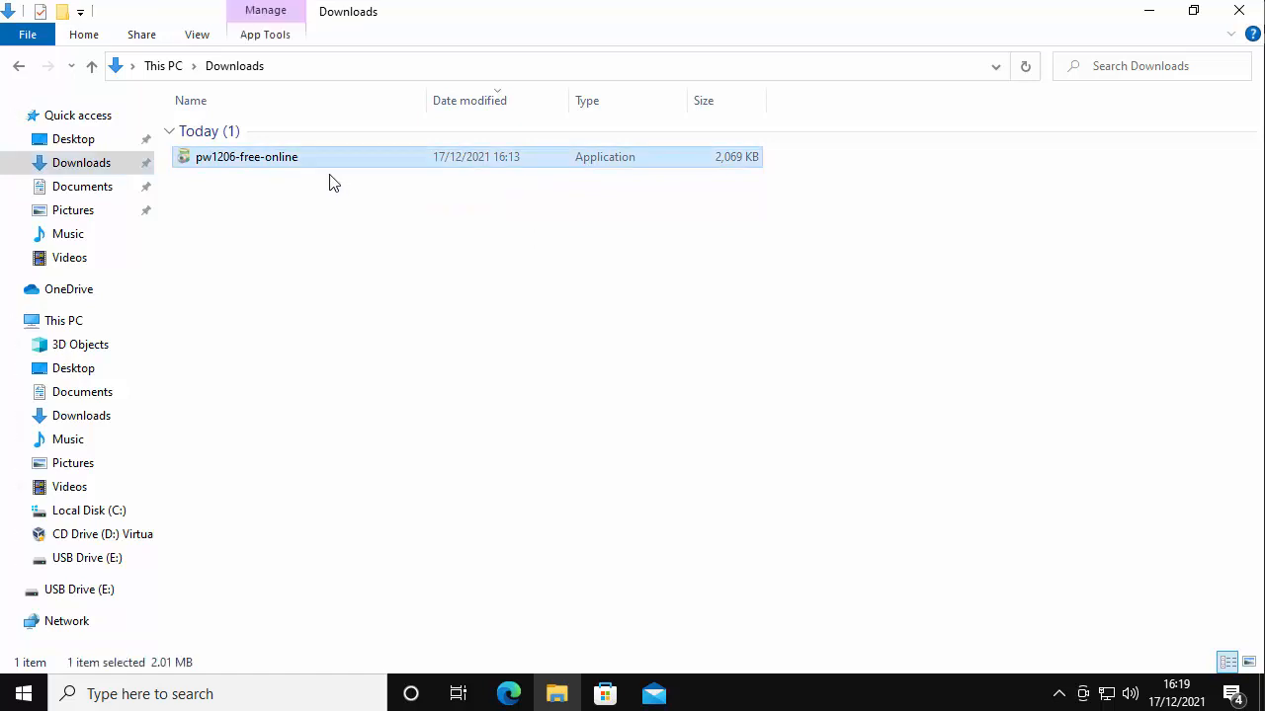
{"action": "key", "text": "Delete"}
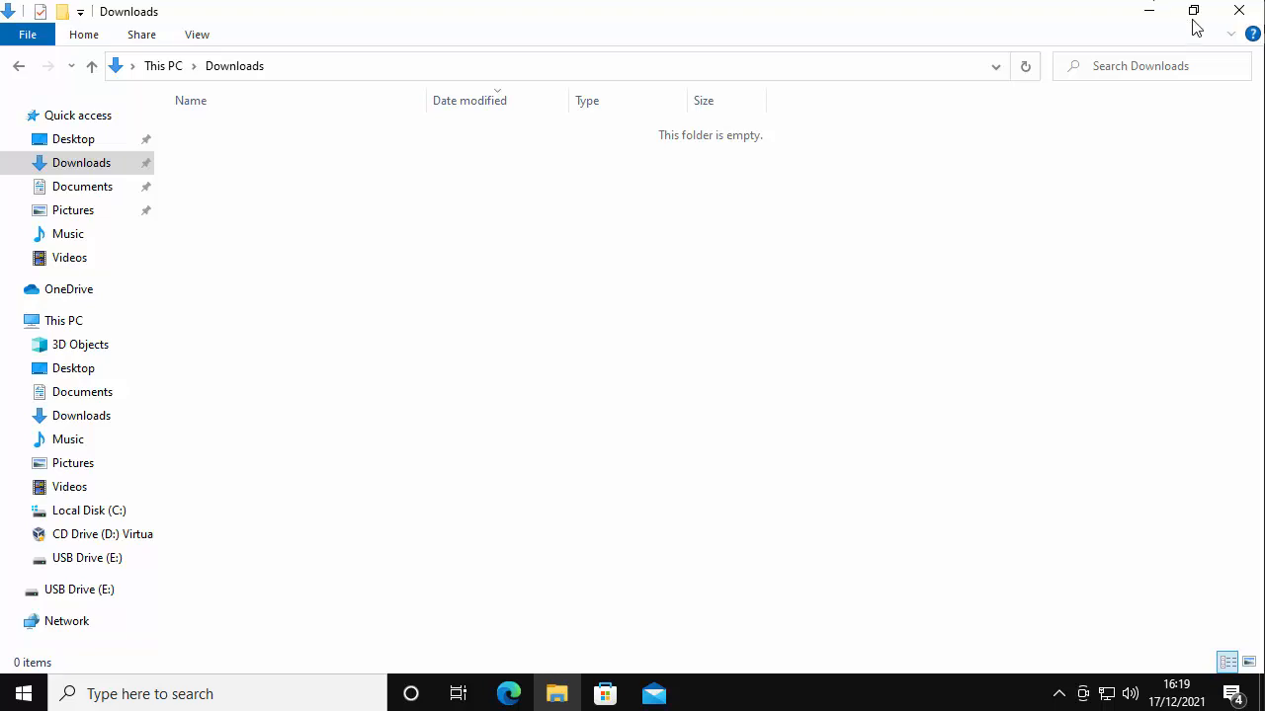
{"action": "left_click", "coordinate": [1239, 12]}
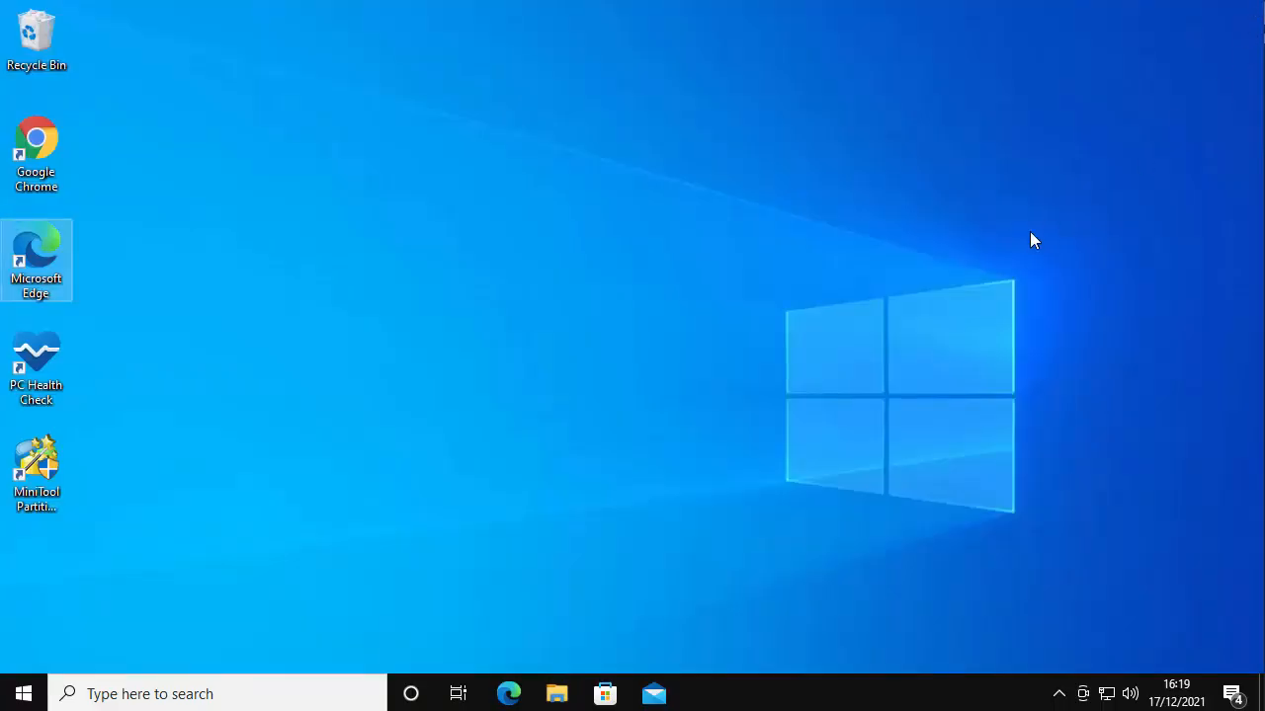